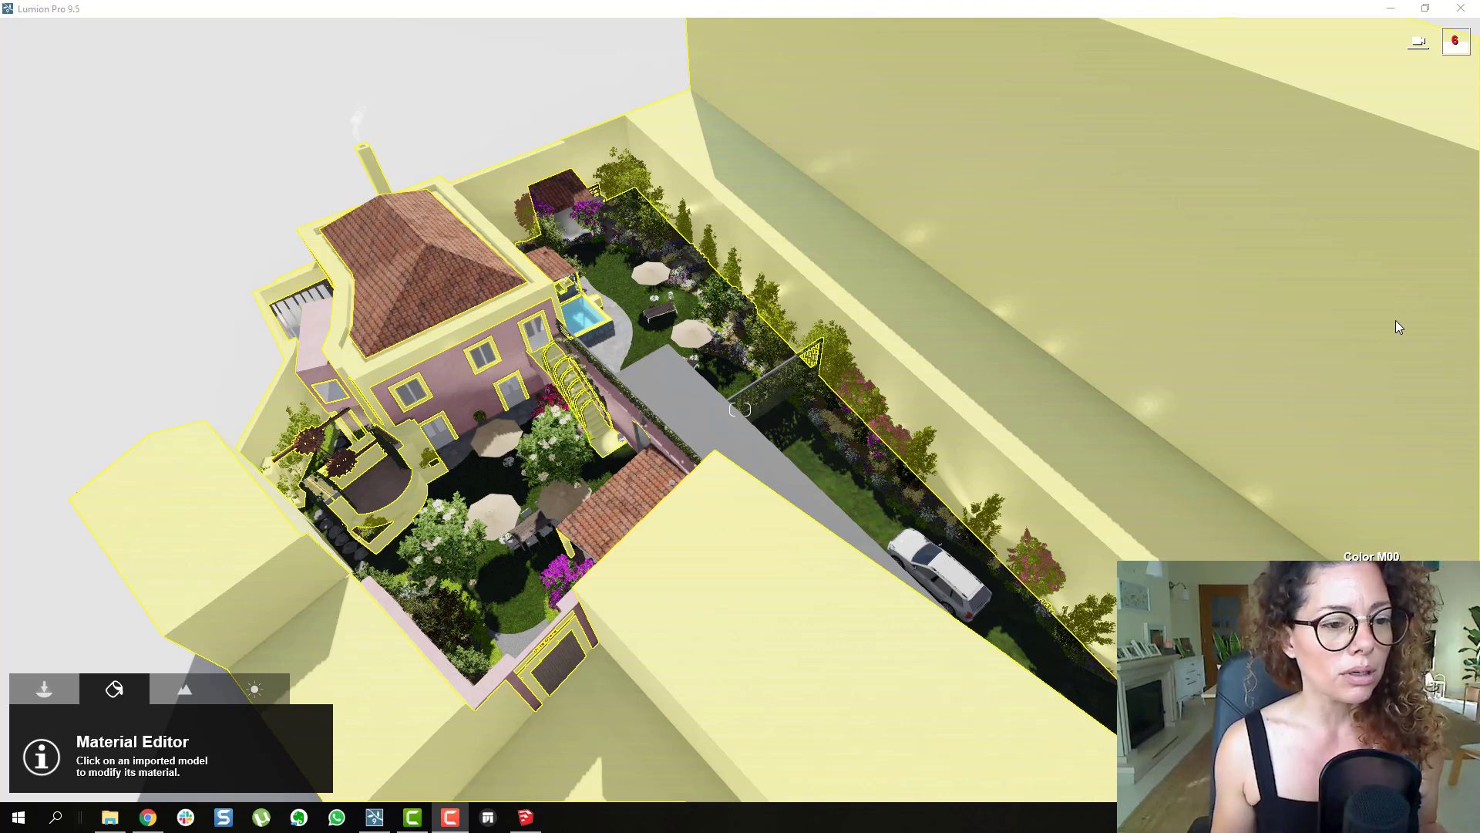
- Switch to SketchUp and examine the CGD_MPimp villa model, its courtyard, stairs, rear garden and street entrance from several angles
left_click(525, 816)
left_click_drag(542, 472, 917, 588)
scroll(604, 472, "down", 3)
scroll(610, 493, "up", 9)
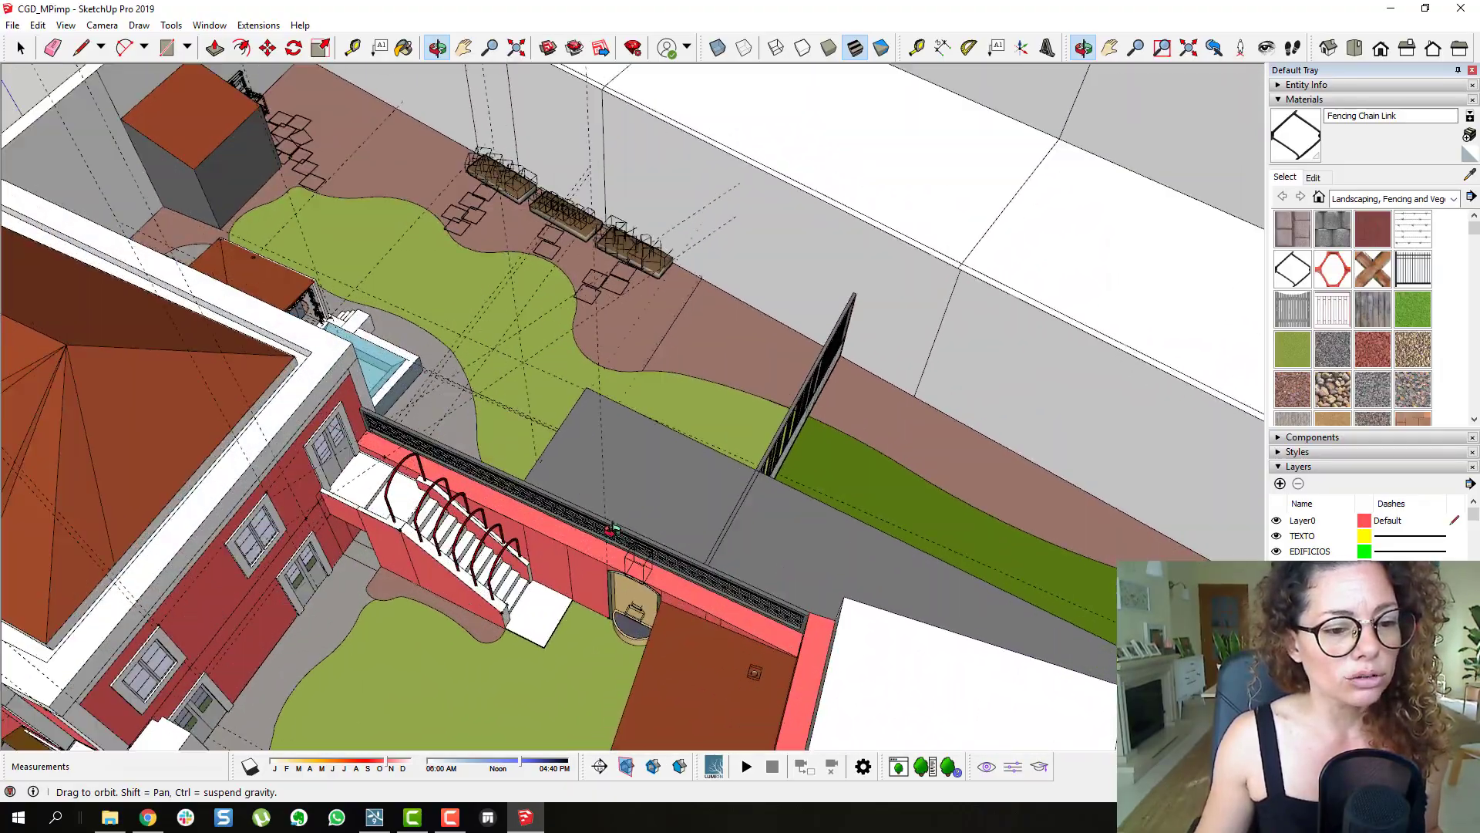
mouse_move(610, 531)
left_mouse_down()
mouse_move(714, 216)
mouse_move(799, 225)
mouse_move(773, 544)
mouse_move(634, 540)
left_mouse_up()
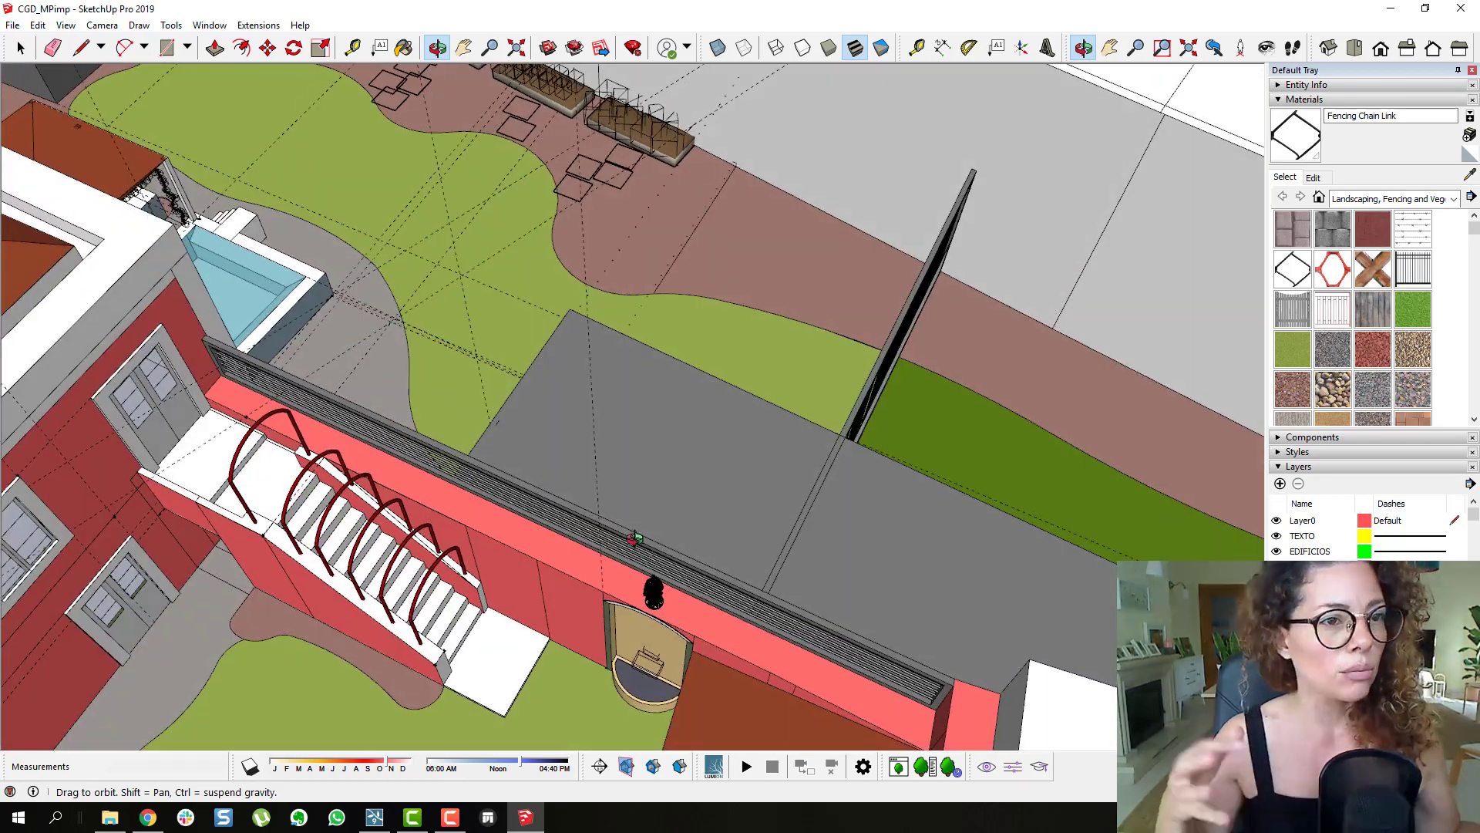
scroll(634, 540, "down", 2)
scroll(698, 293, "down", 5)
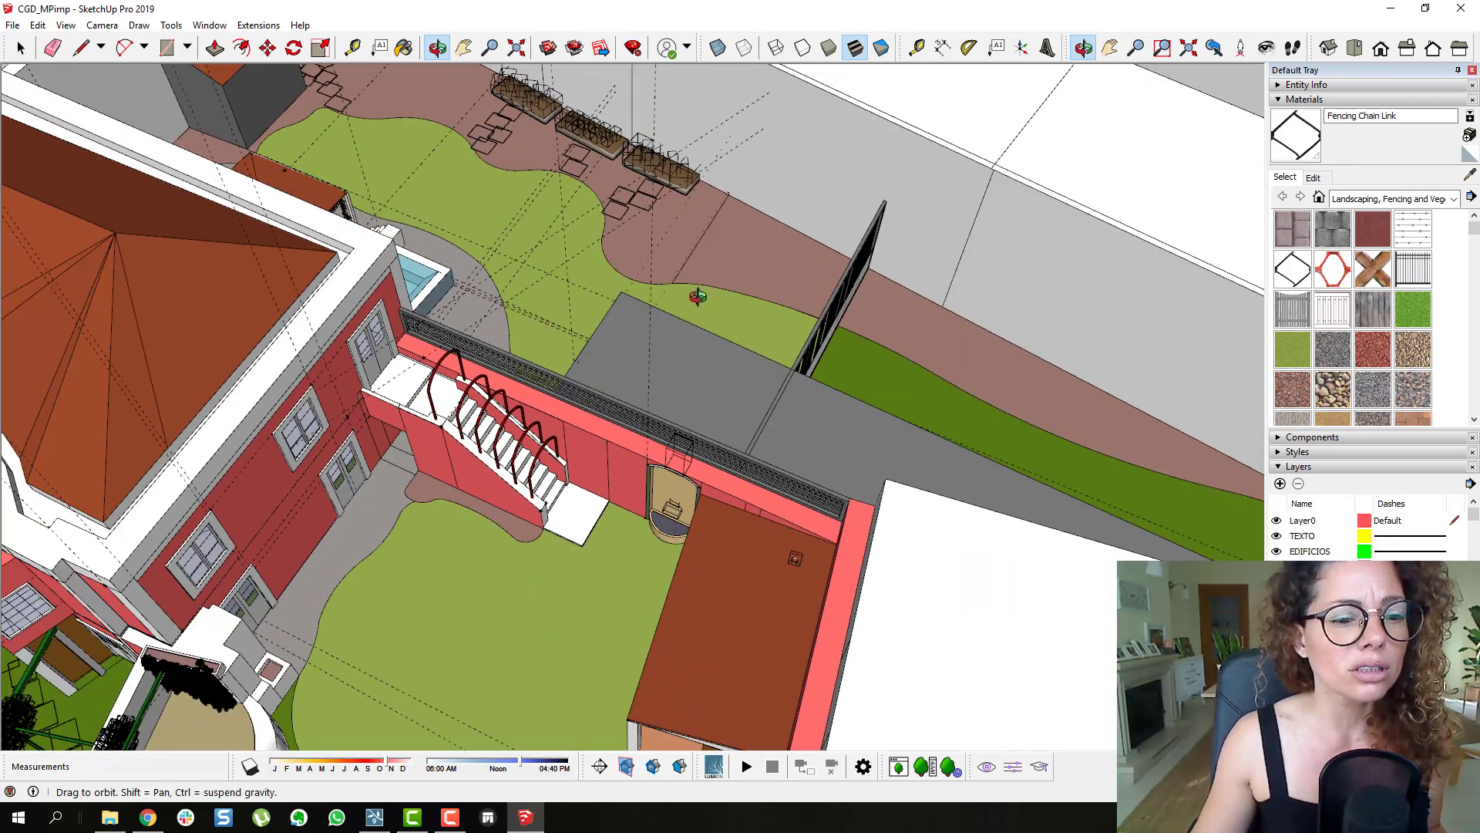
left_click_drag(697, 301, 706, 388)
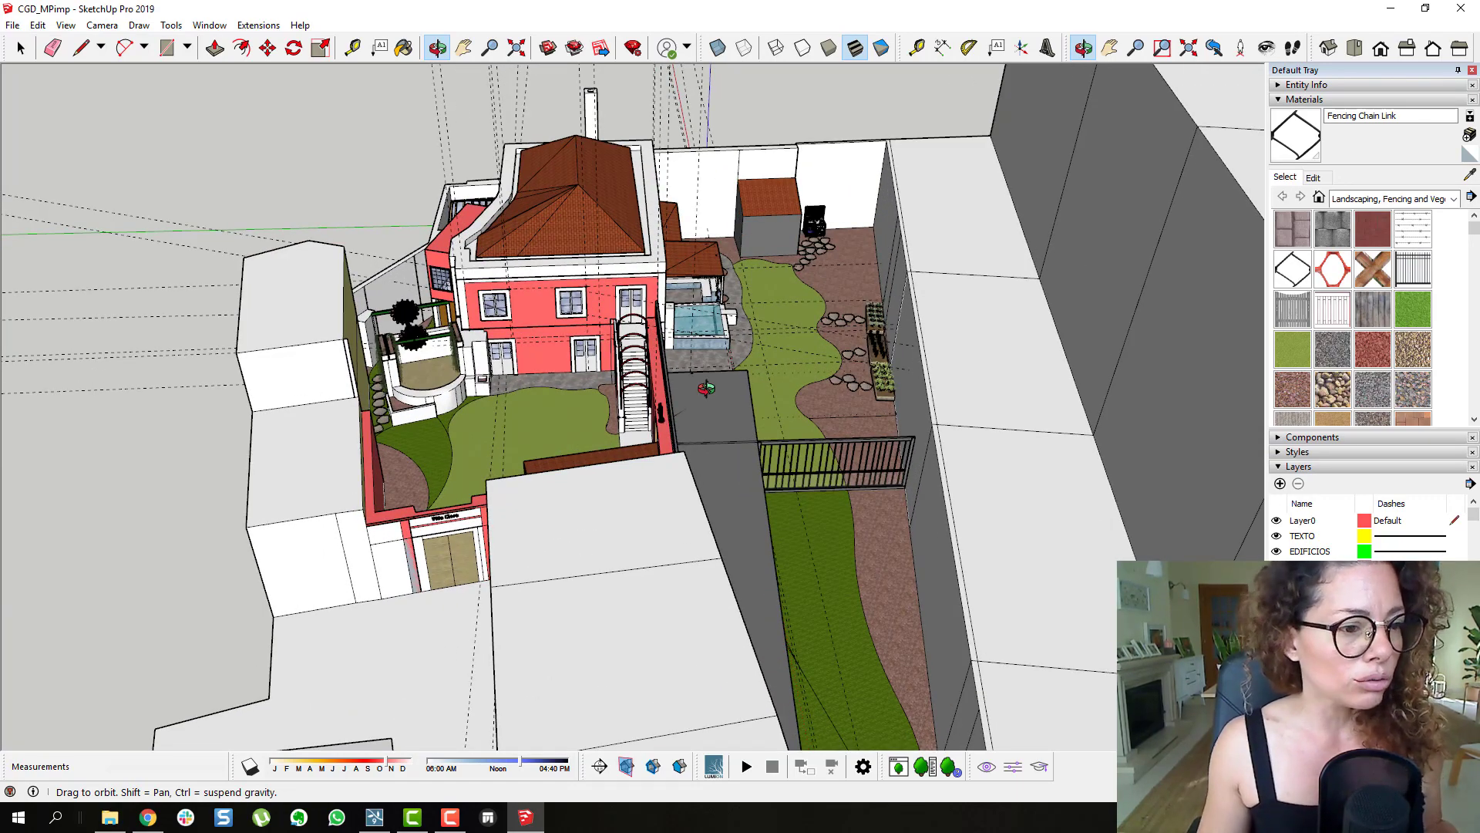
left_click_drag(685, 466, 402, 293)
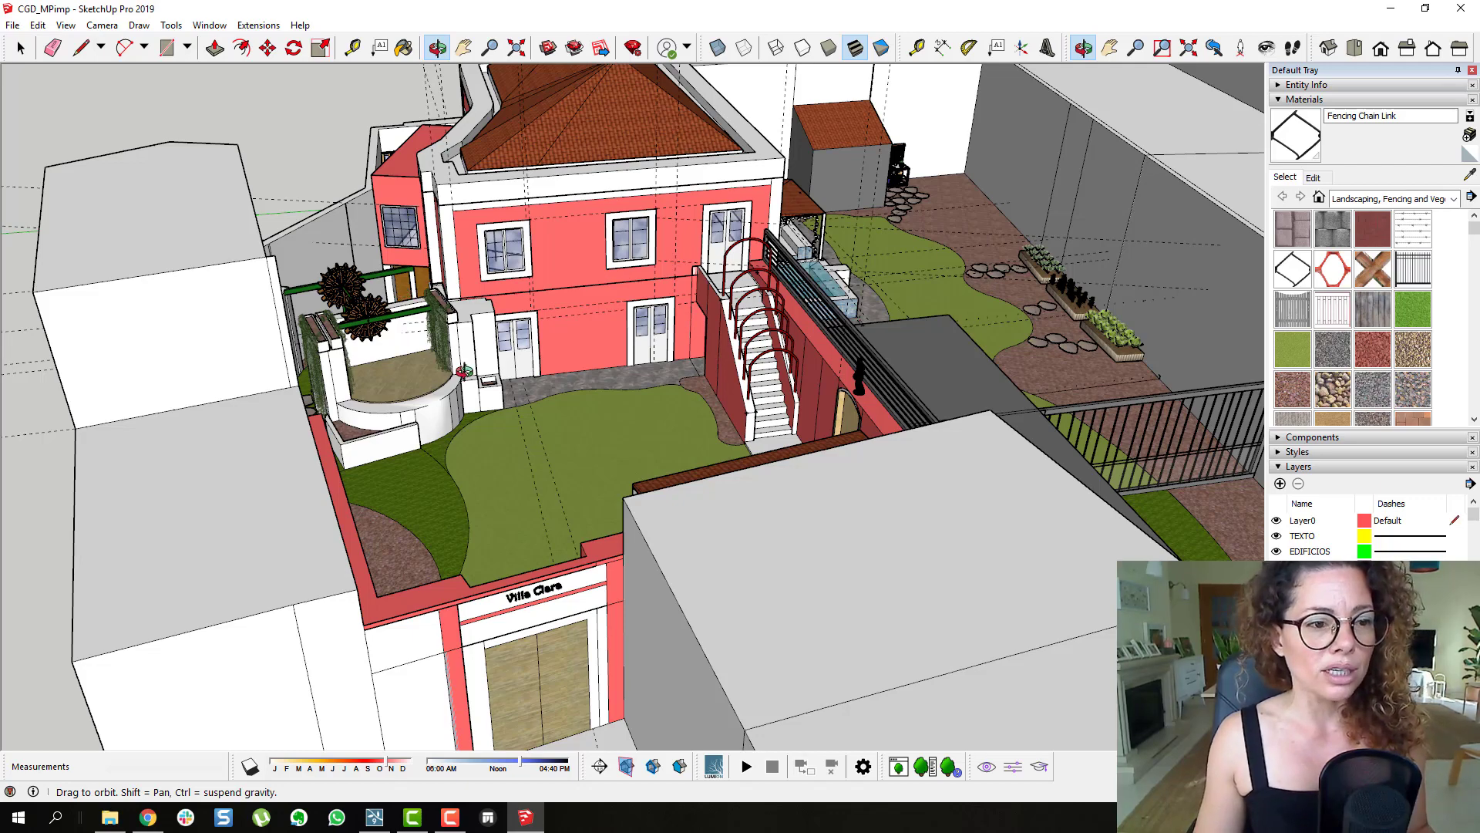
left_click_drag(463, 372, 768, 471)
left_click_drag(809, 423, 881, 319)
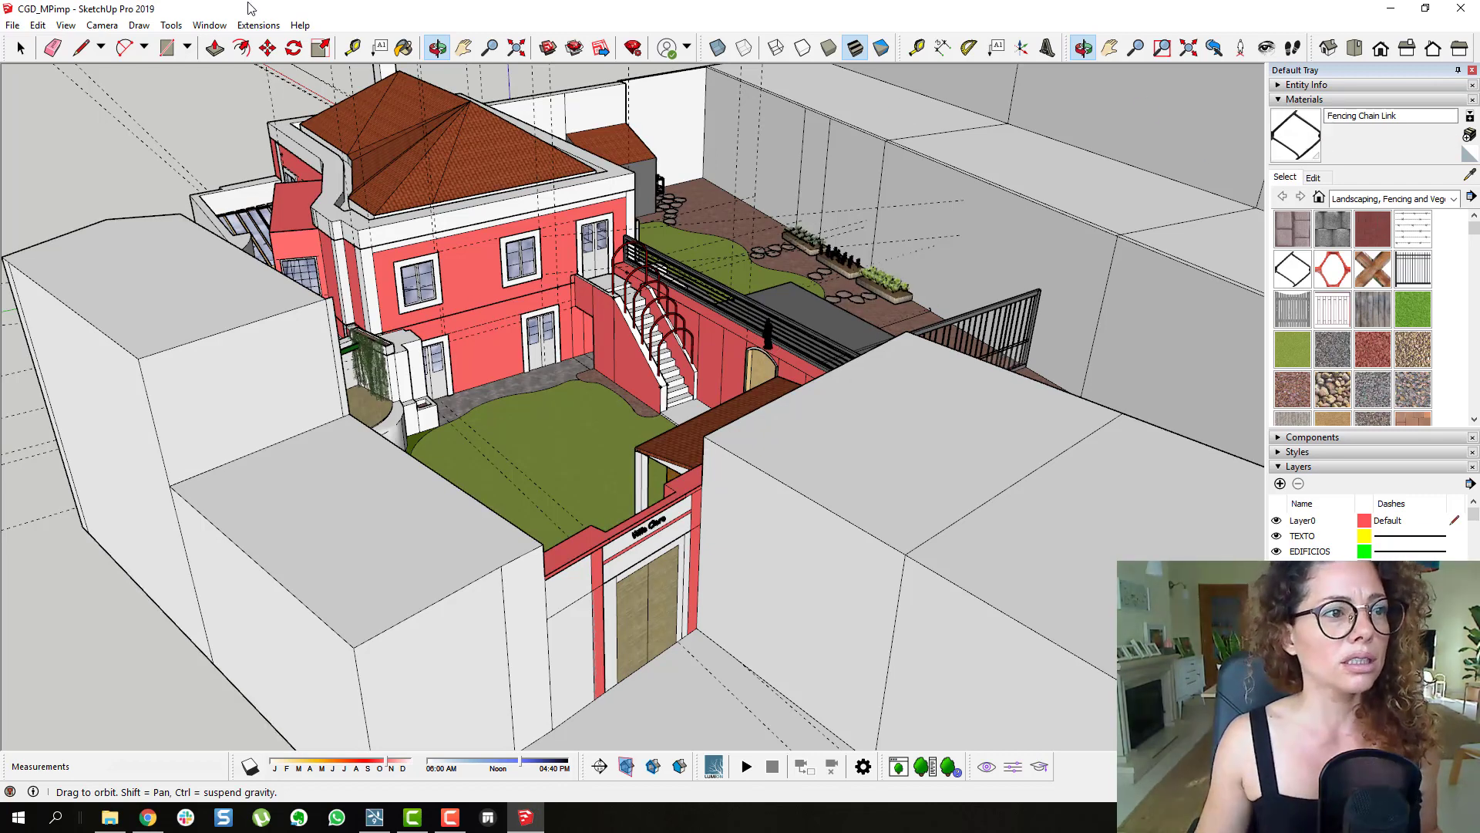
- Show SketchUp beside Lumion, orbit around the courtyard in the two synced views, and return to Lumion in full-window size
left_click(275, 27)
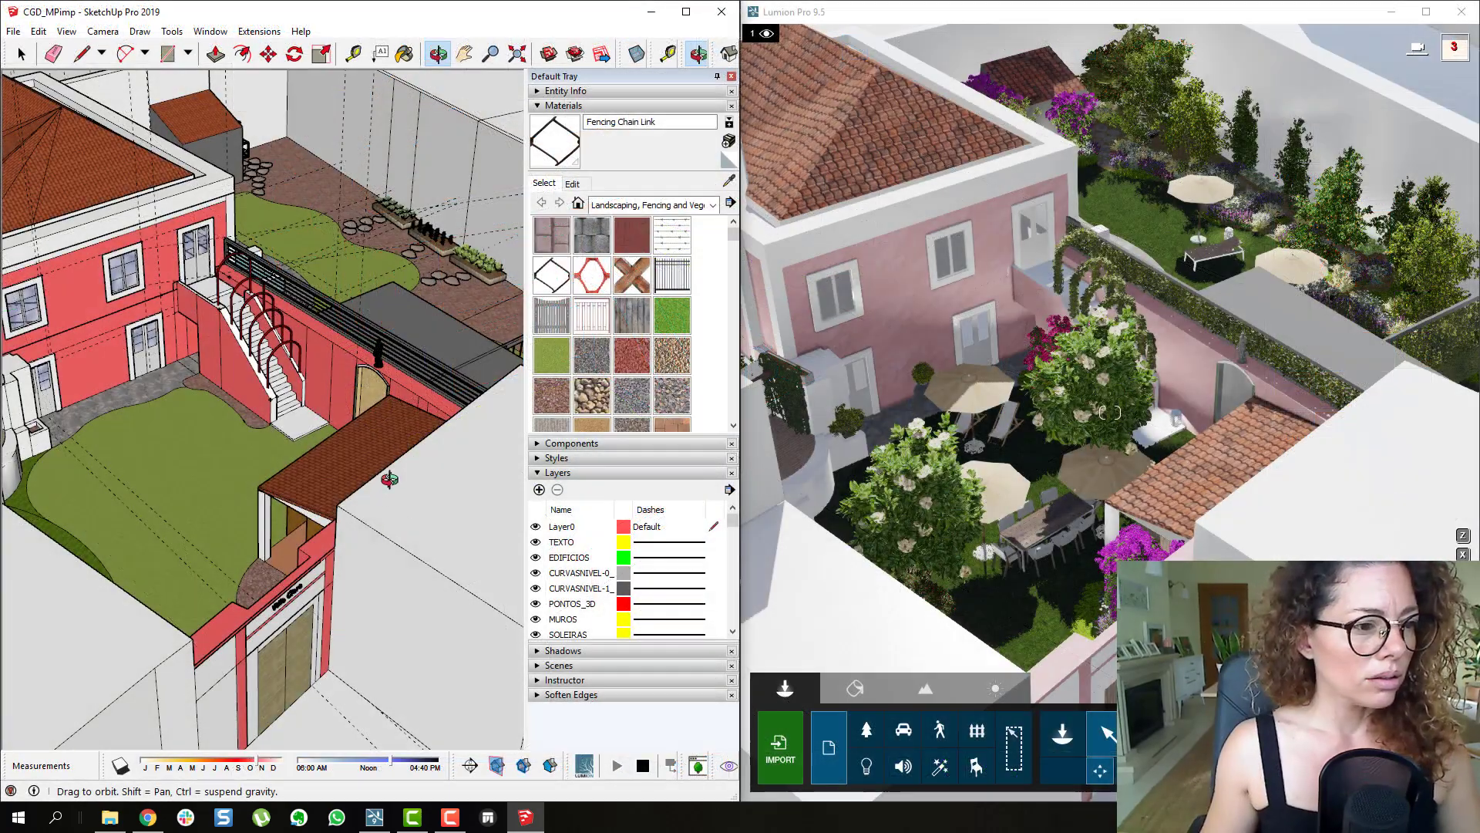
mouse_move(390, 479)
left_mouse_down()
mouse_move(195, 465)
mouse_move(218, 519)
mouse_move(334, 529)
mouse_move(460, 568)
mouse_move(452, 581)
mouse_move(153, 379)
mouse_move(137, 463)
left_mouse_up()
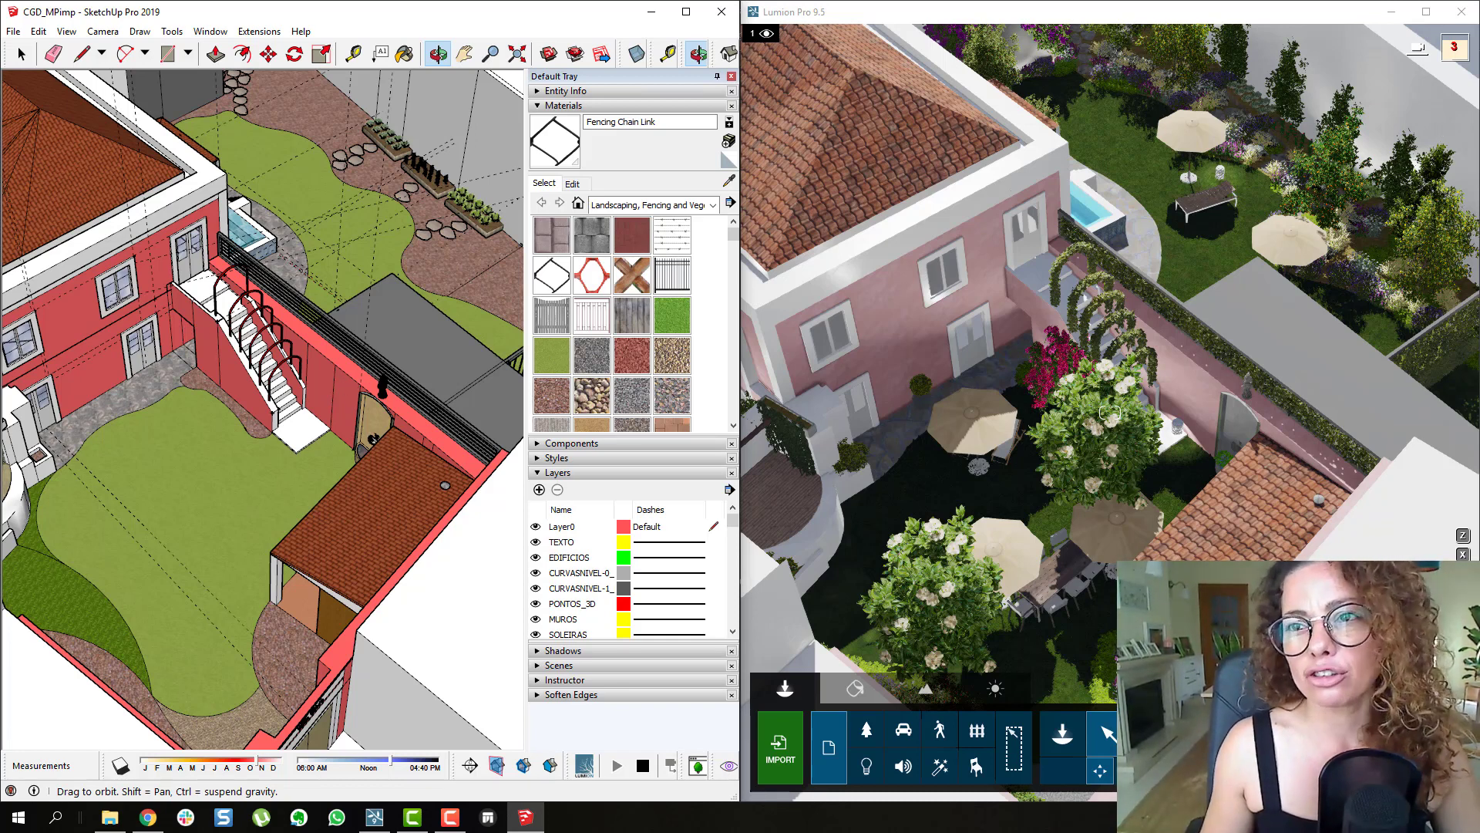
left_click(1425, 11)
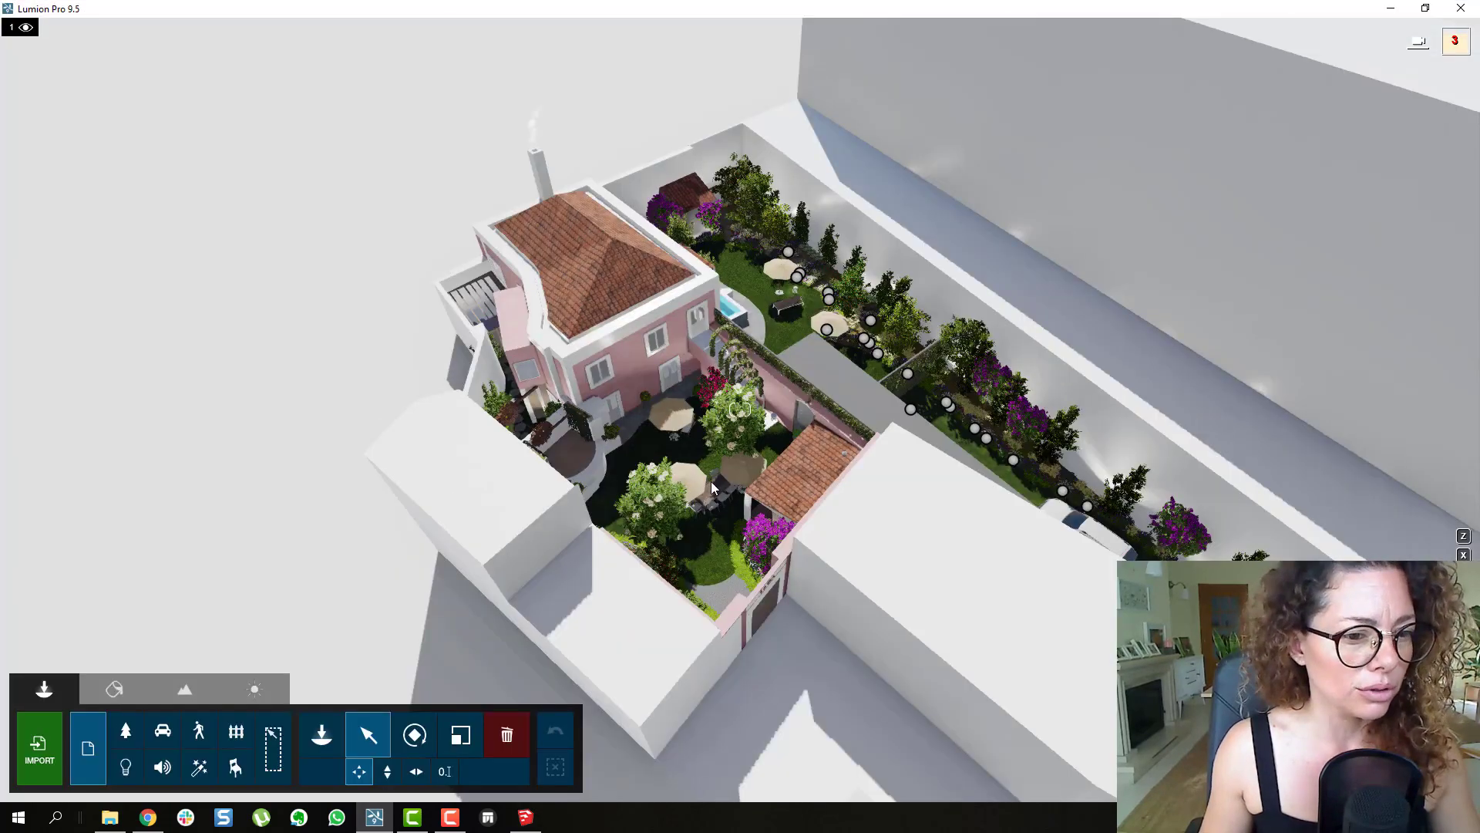
- Browse Lumion's Nature Library, examining the broadleaf trees on page 13 and the flowers on page 2
left_click(93, 770)
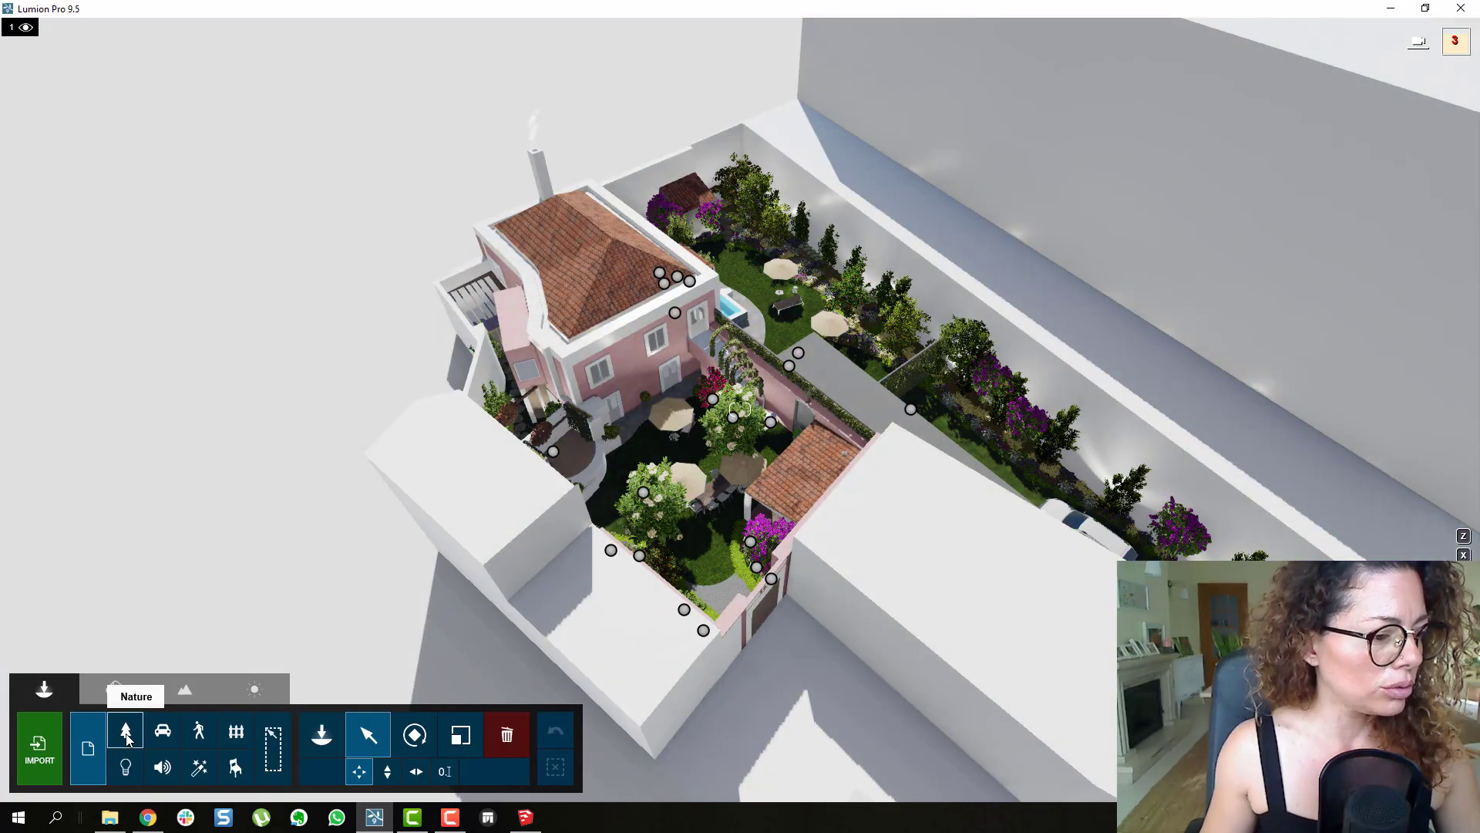
left_click(127, 732)
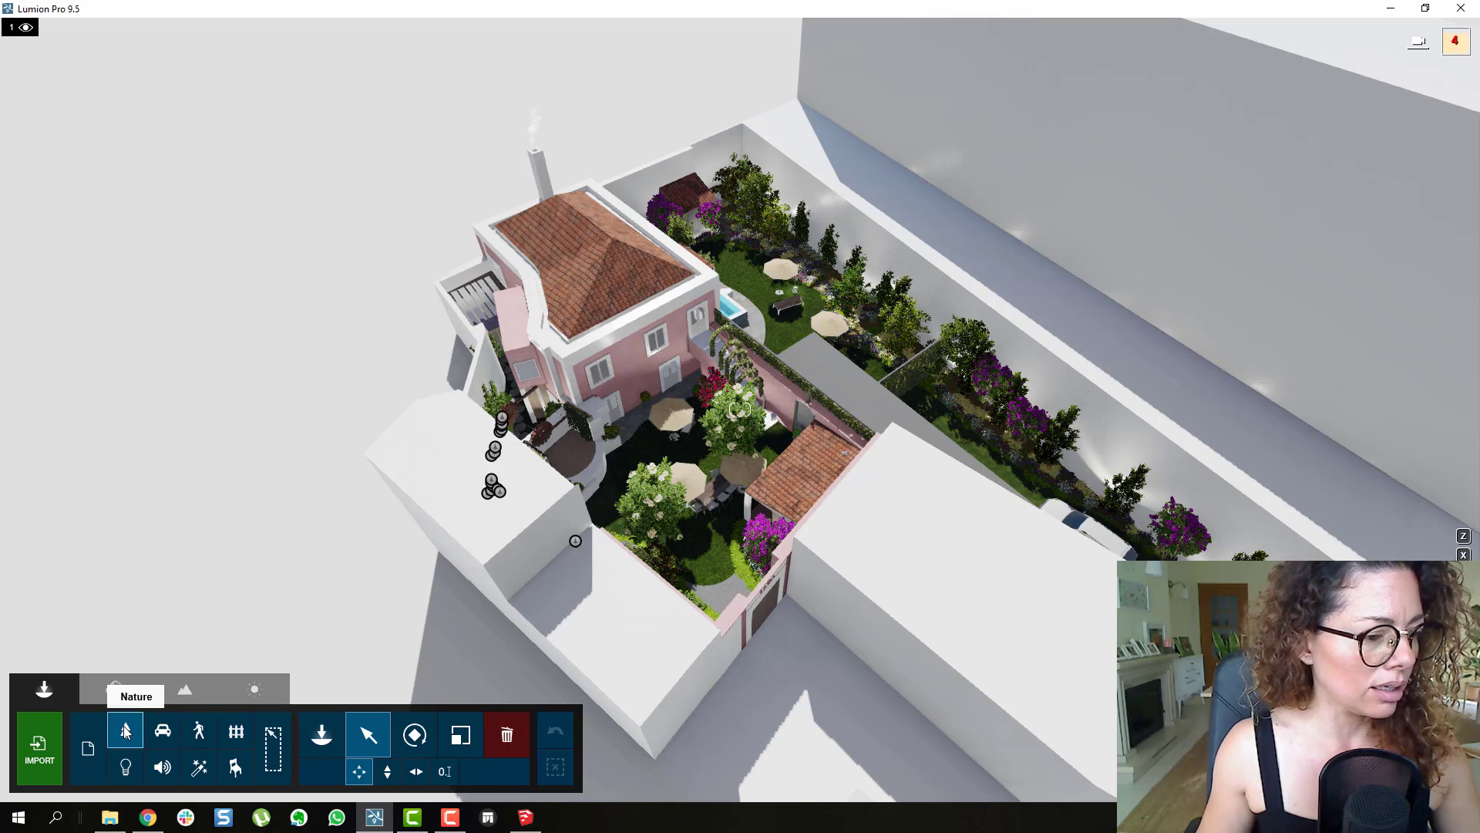
left_click(126, 731)
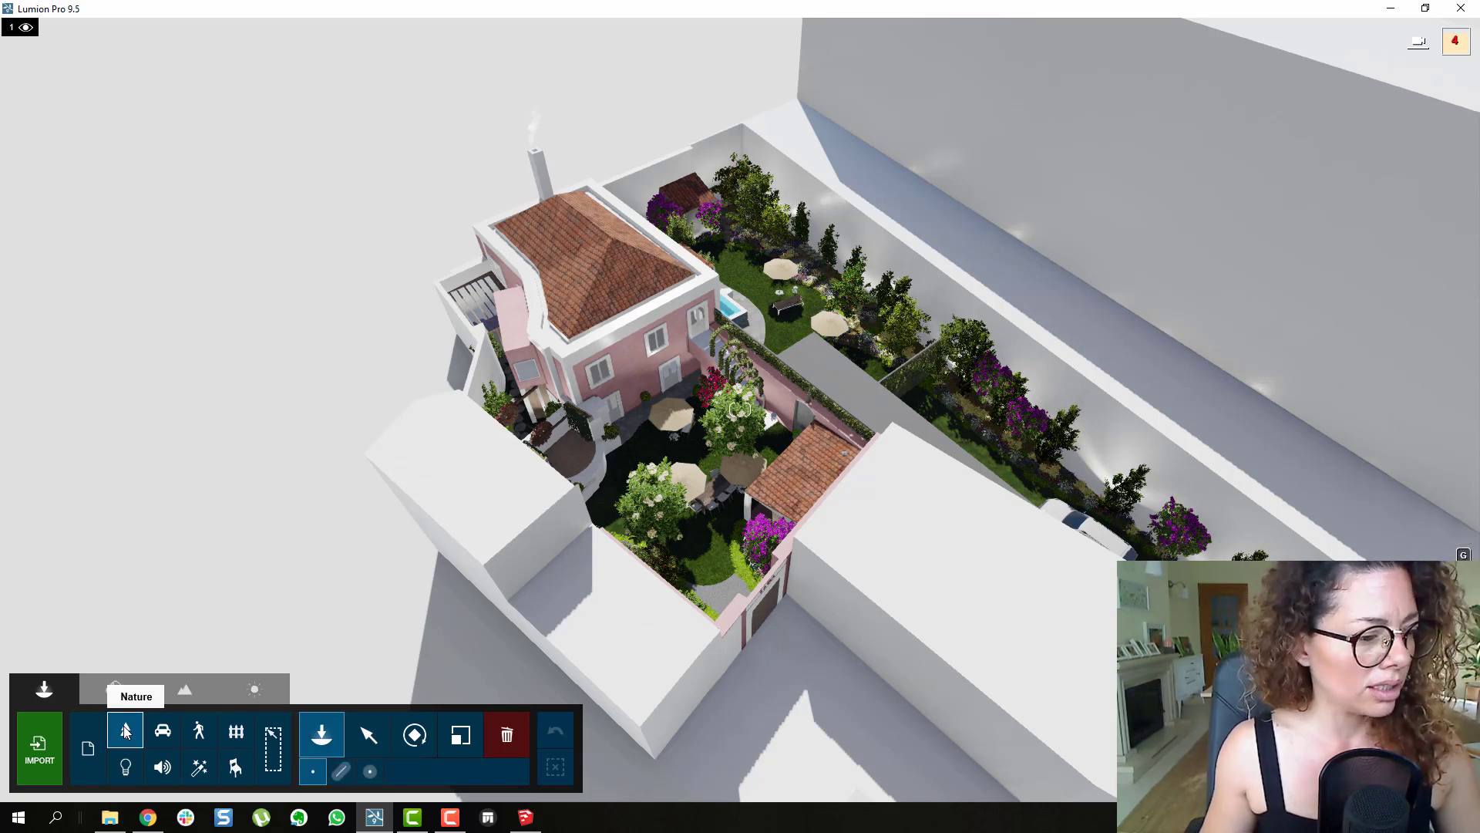
left_click(126, 731)
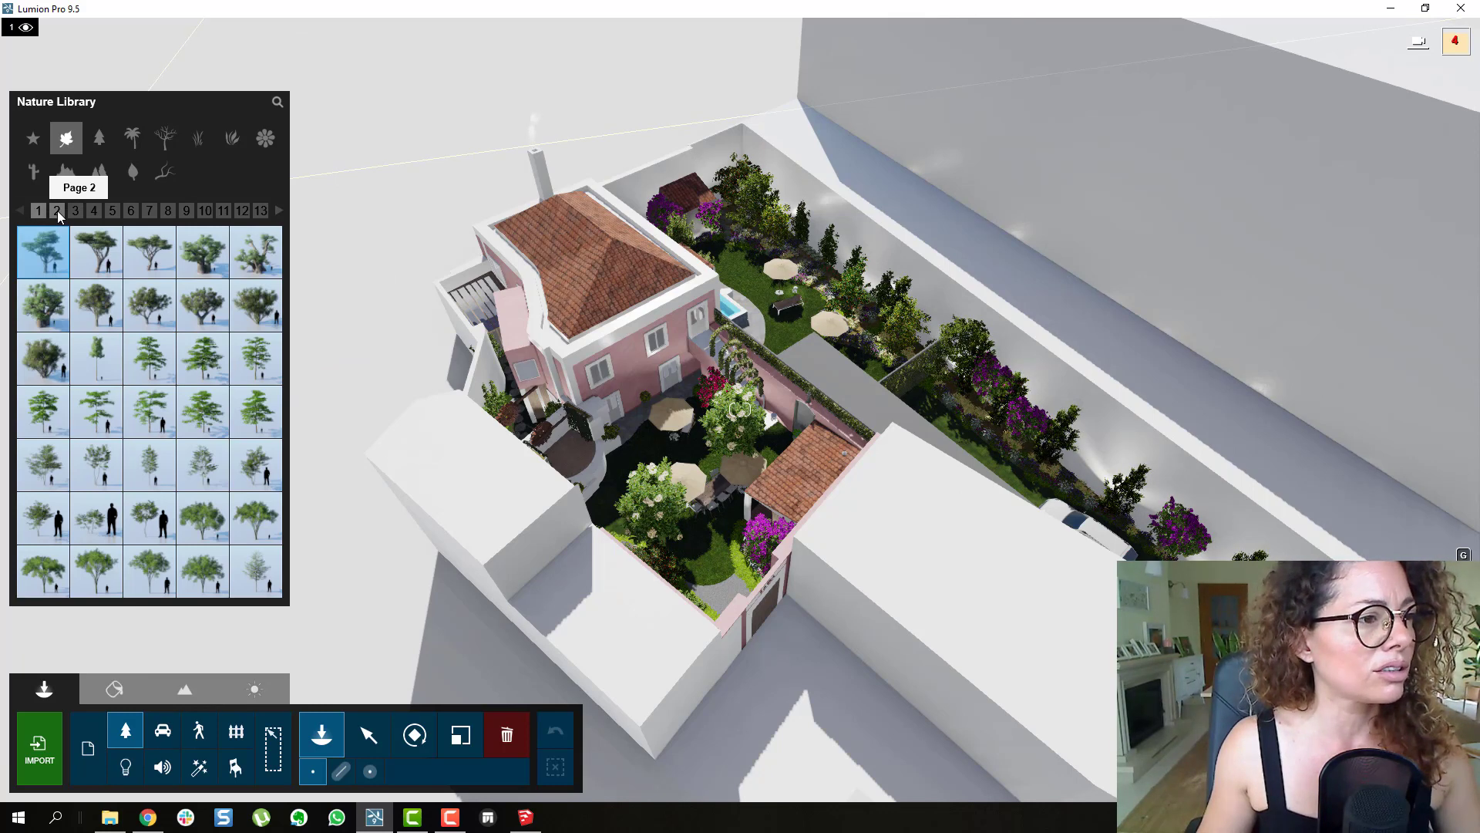
left_click(261, 211)
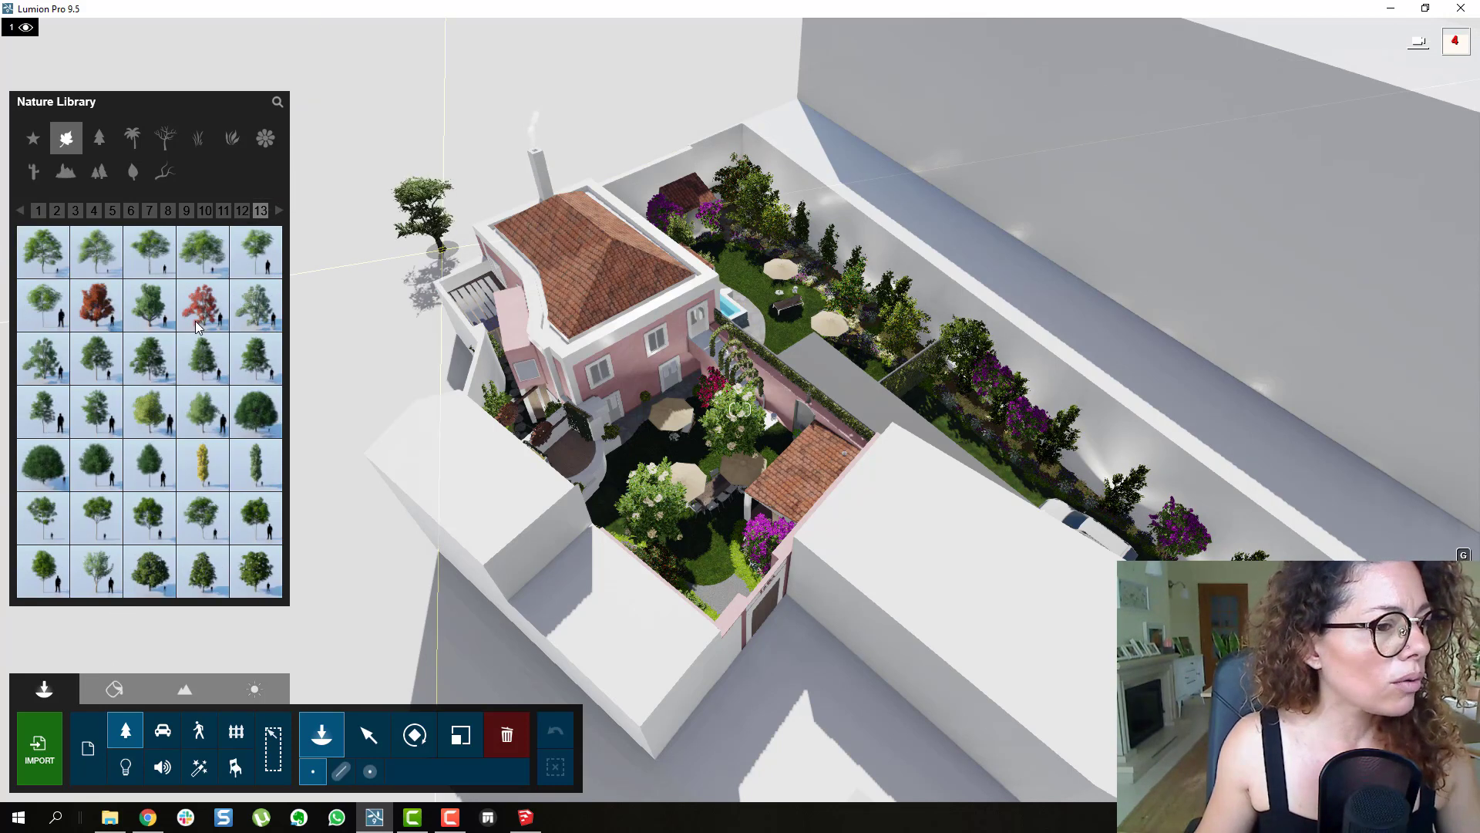
mouse_move(197, 323)
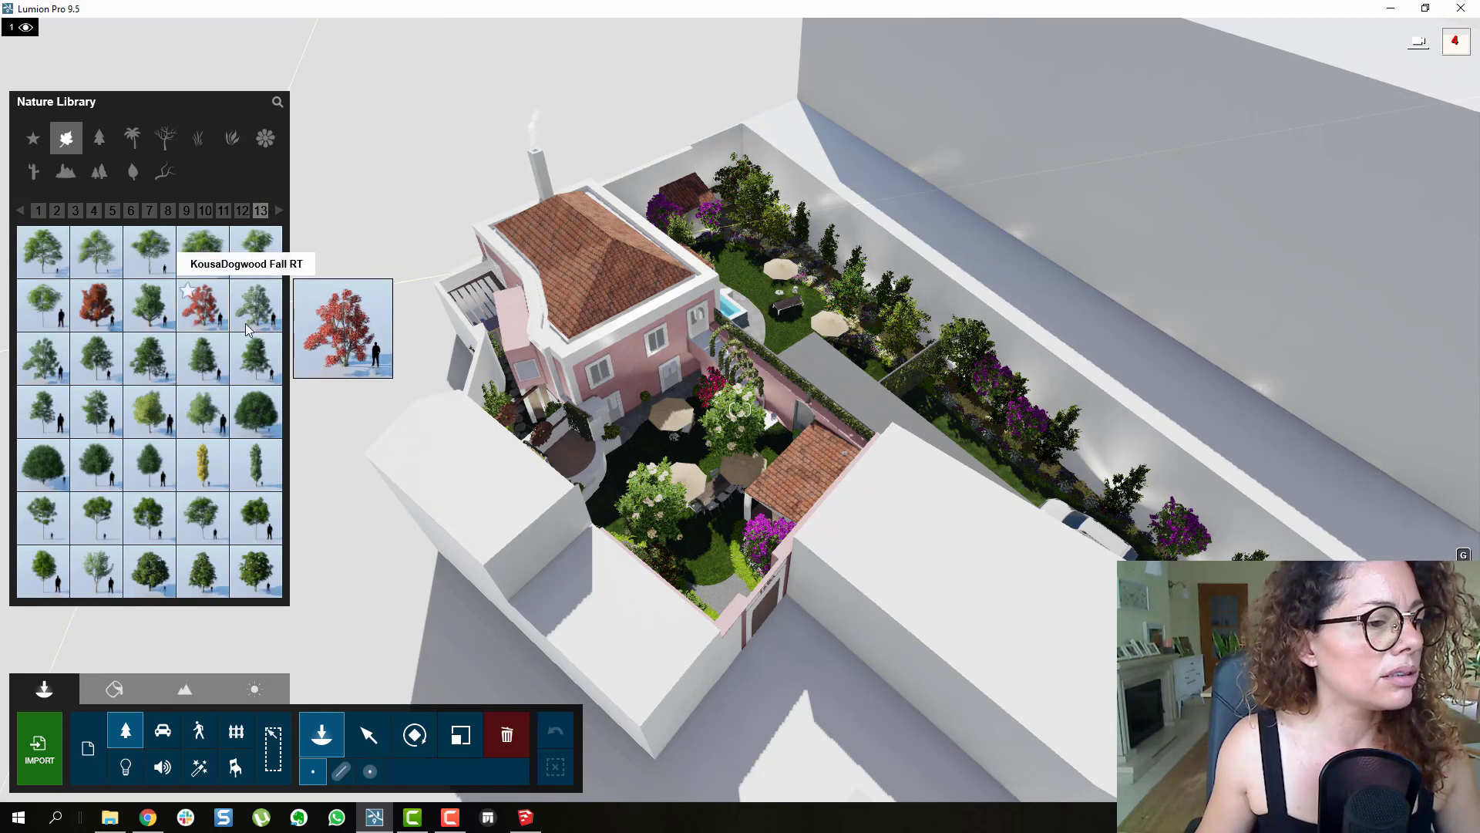
mouse_move(256, 410)
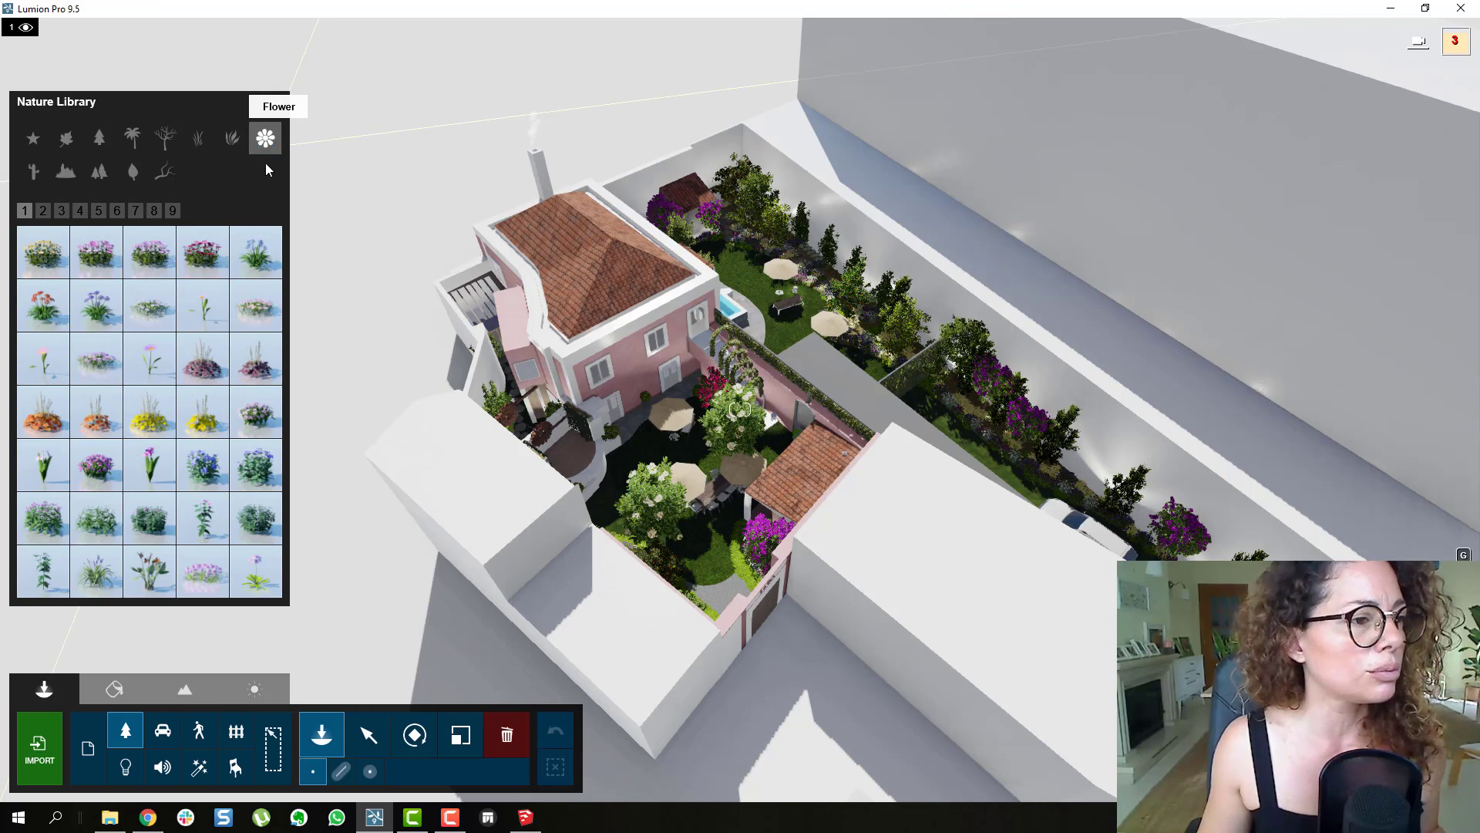
left_click(44, 217)
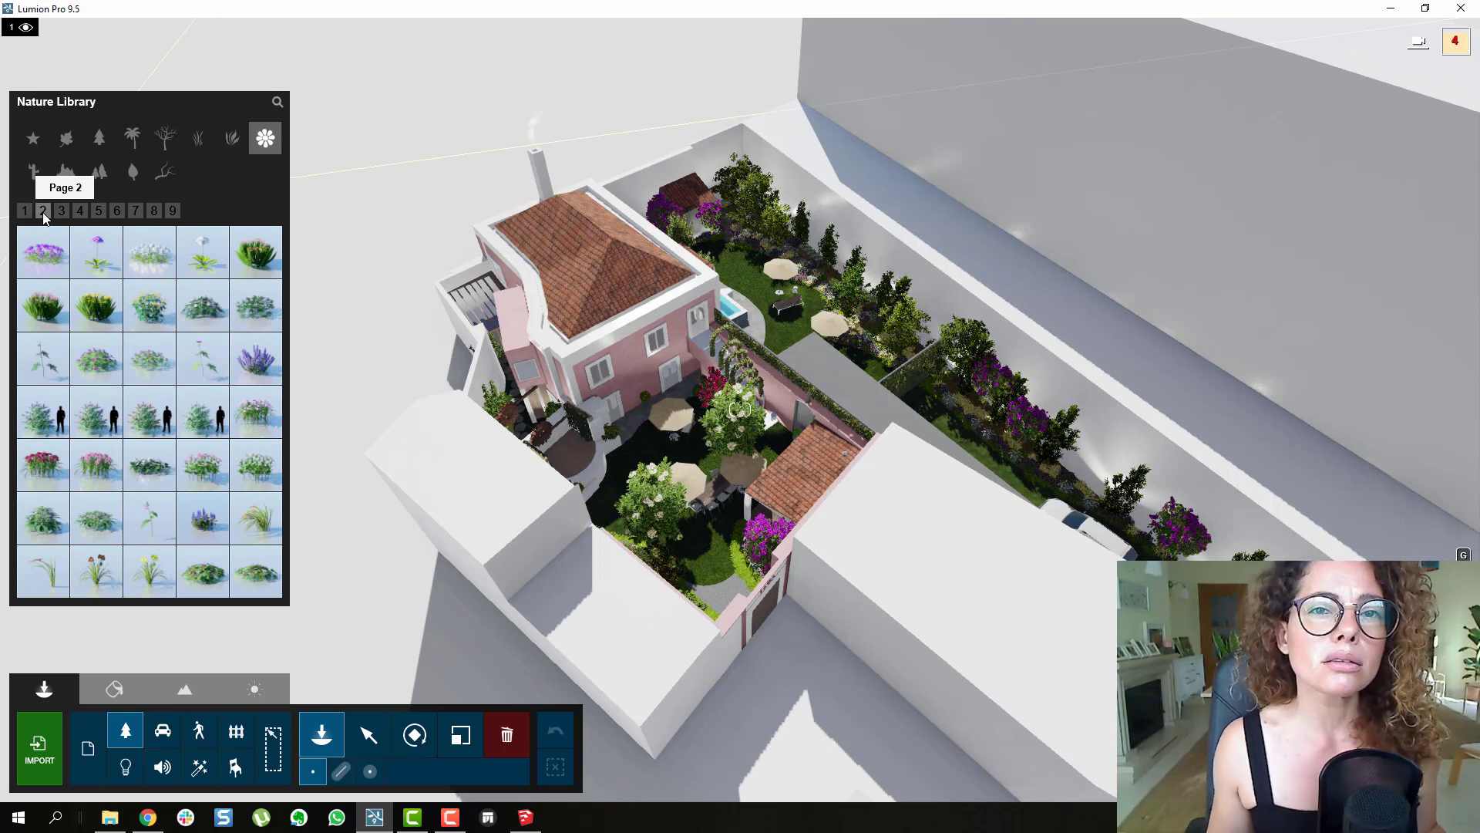
- Open the pink house wall's material for editing and examine the outdoor category of the material library
left_click(114, 688)
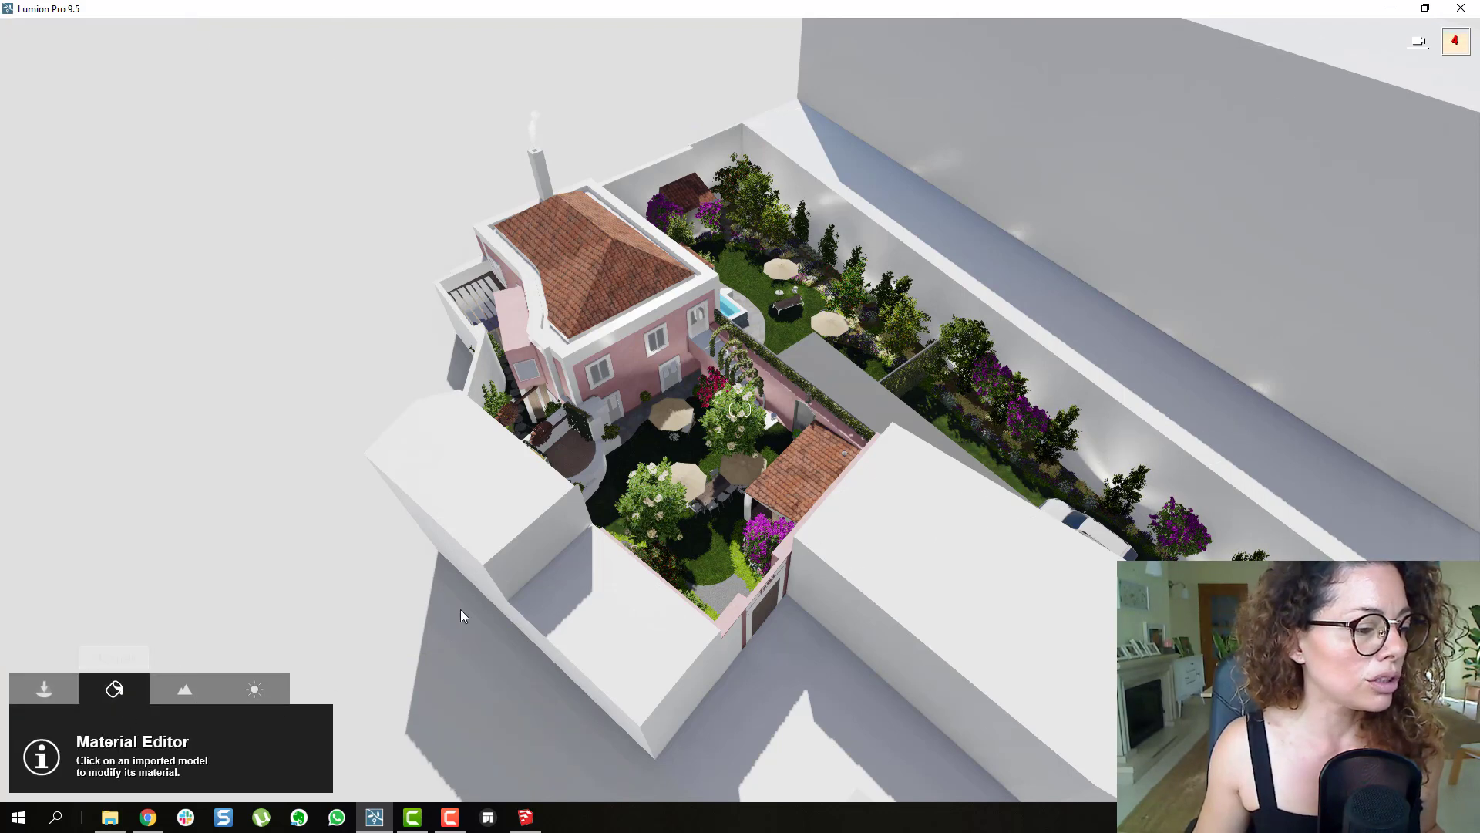
left_click(629, 371)
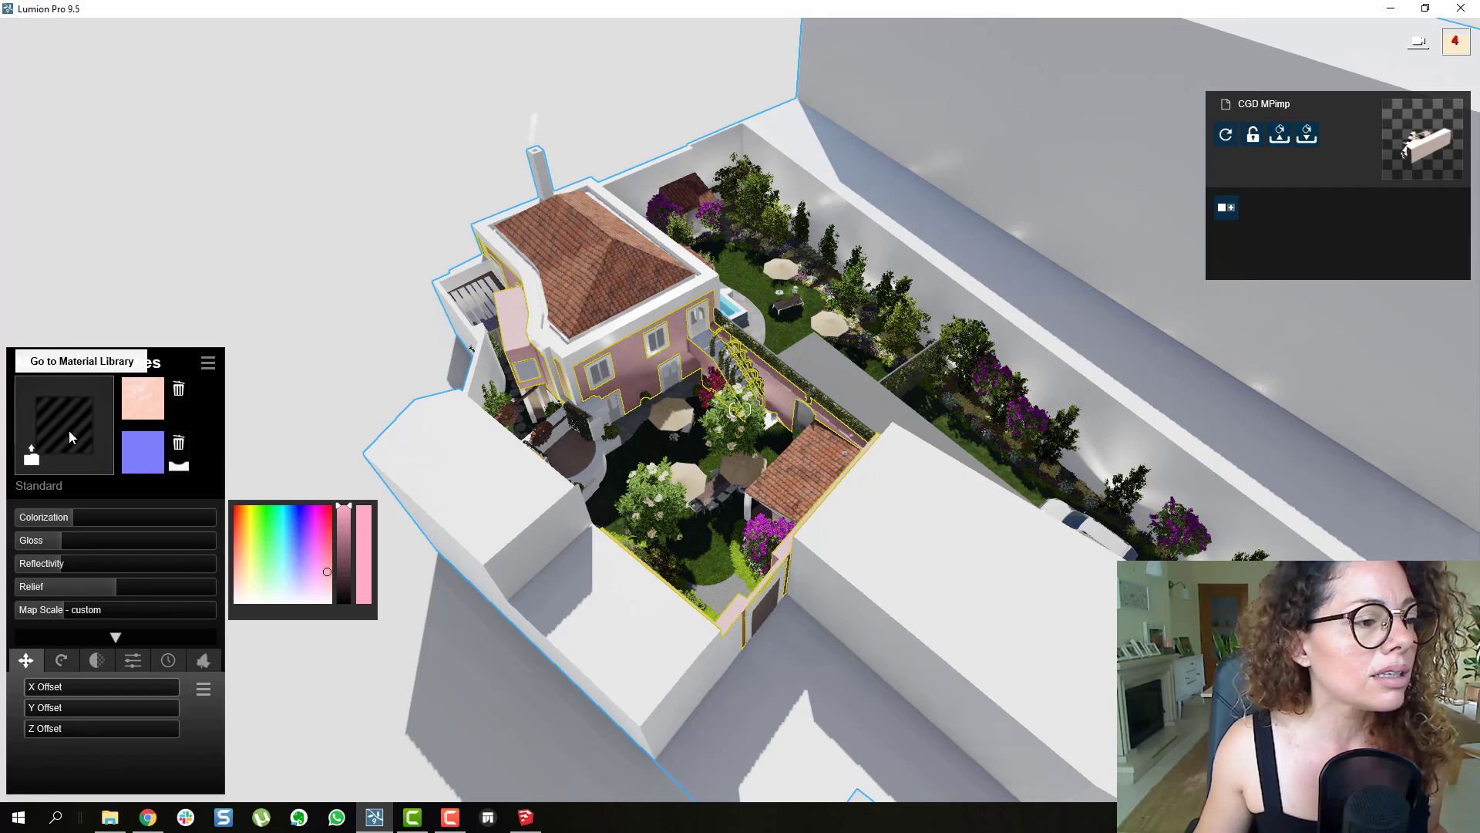
left_click(66, 434)
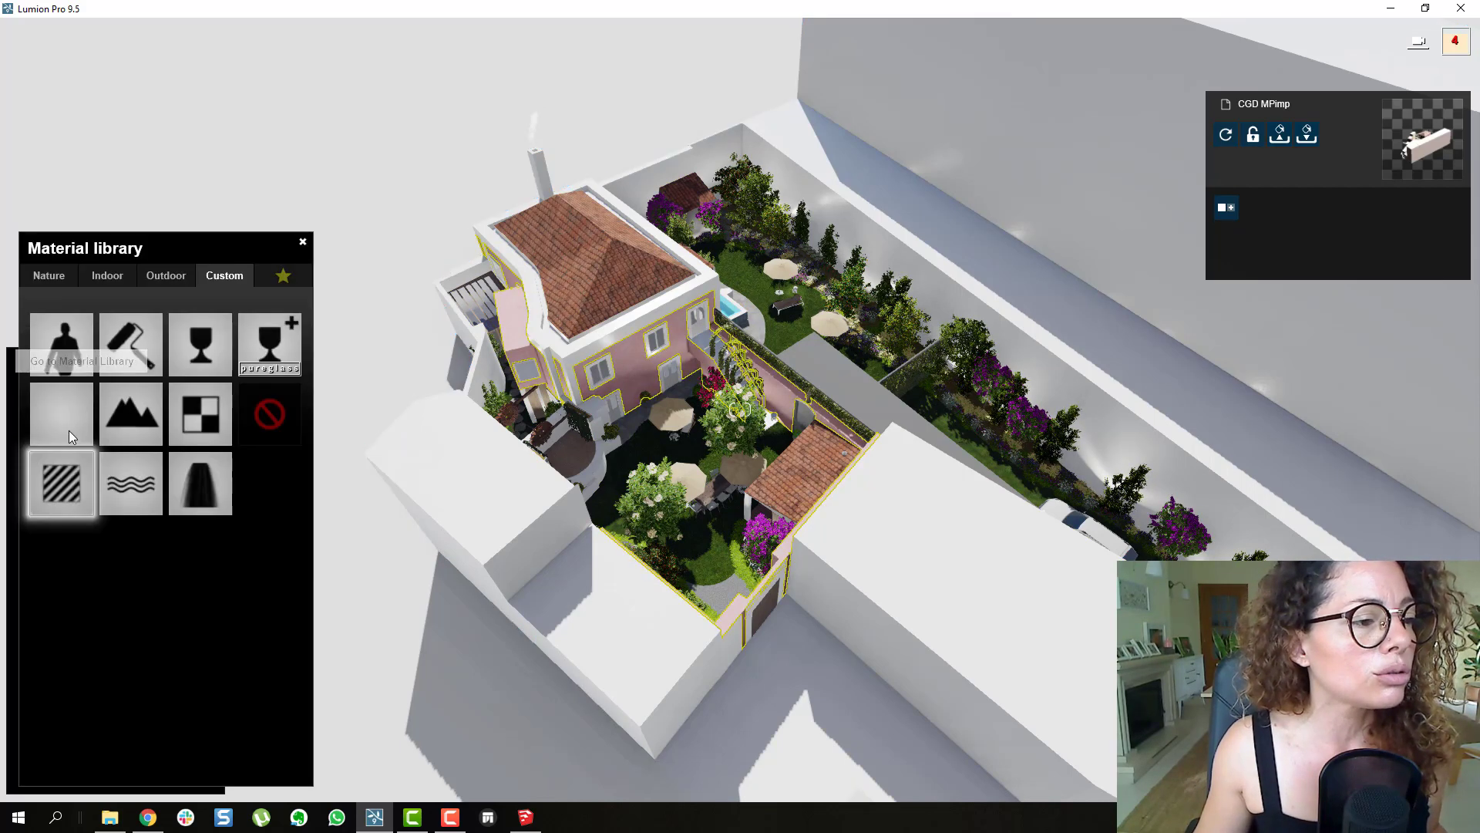
left_click(170, 281)
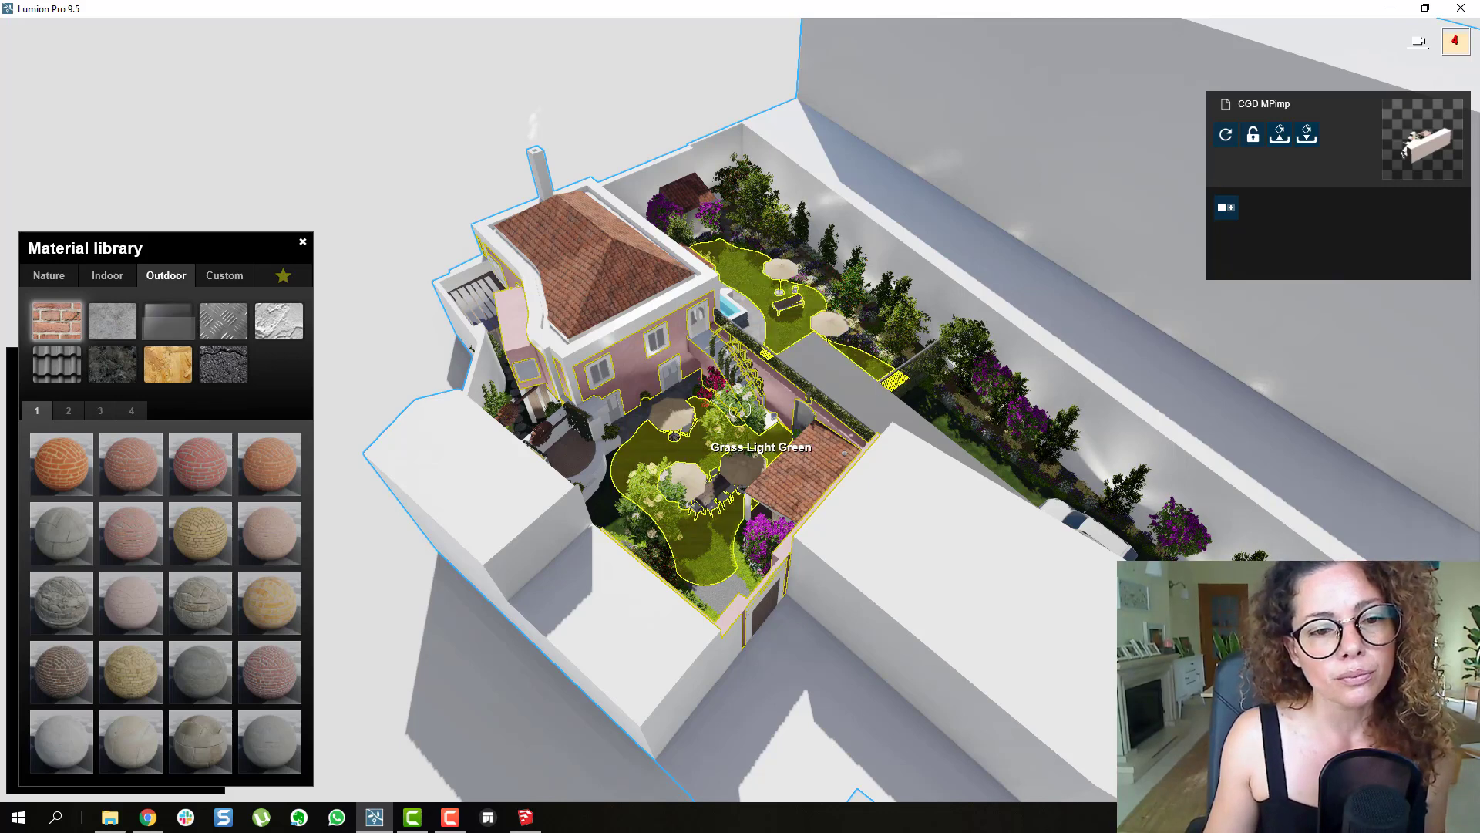
- Fly down into the rear garden and examine the lavender flowerbed and fruit trees beside the parasols at close range
right_click_drag(760, 446, 871, 447)
key("w")
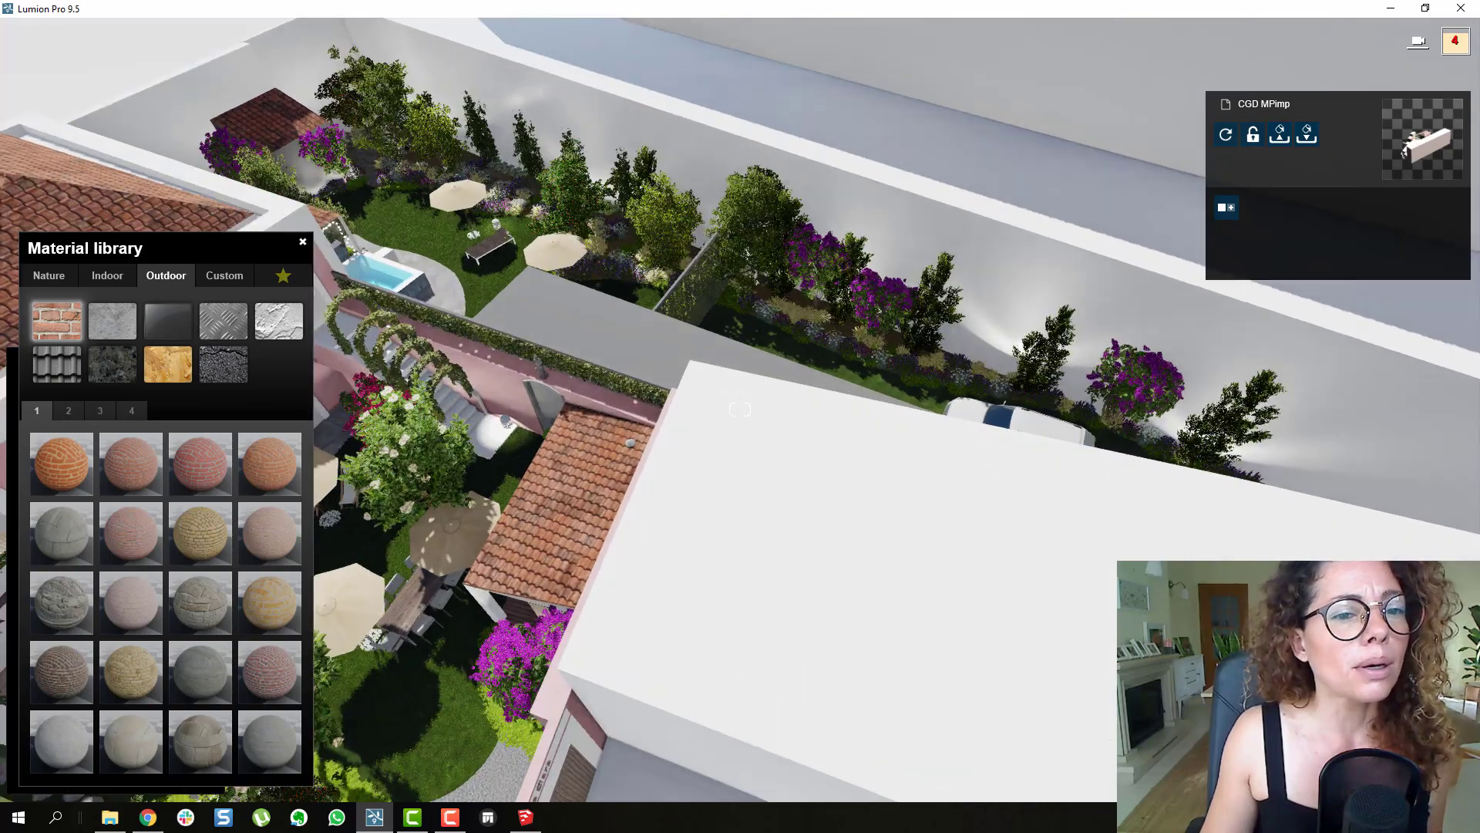
key("w")
right_click_drag(740, 409, 636, 285)
key("w")
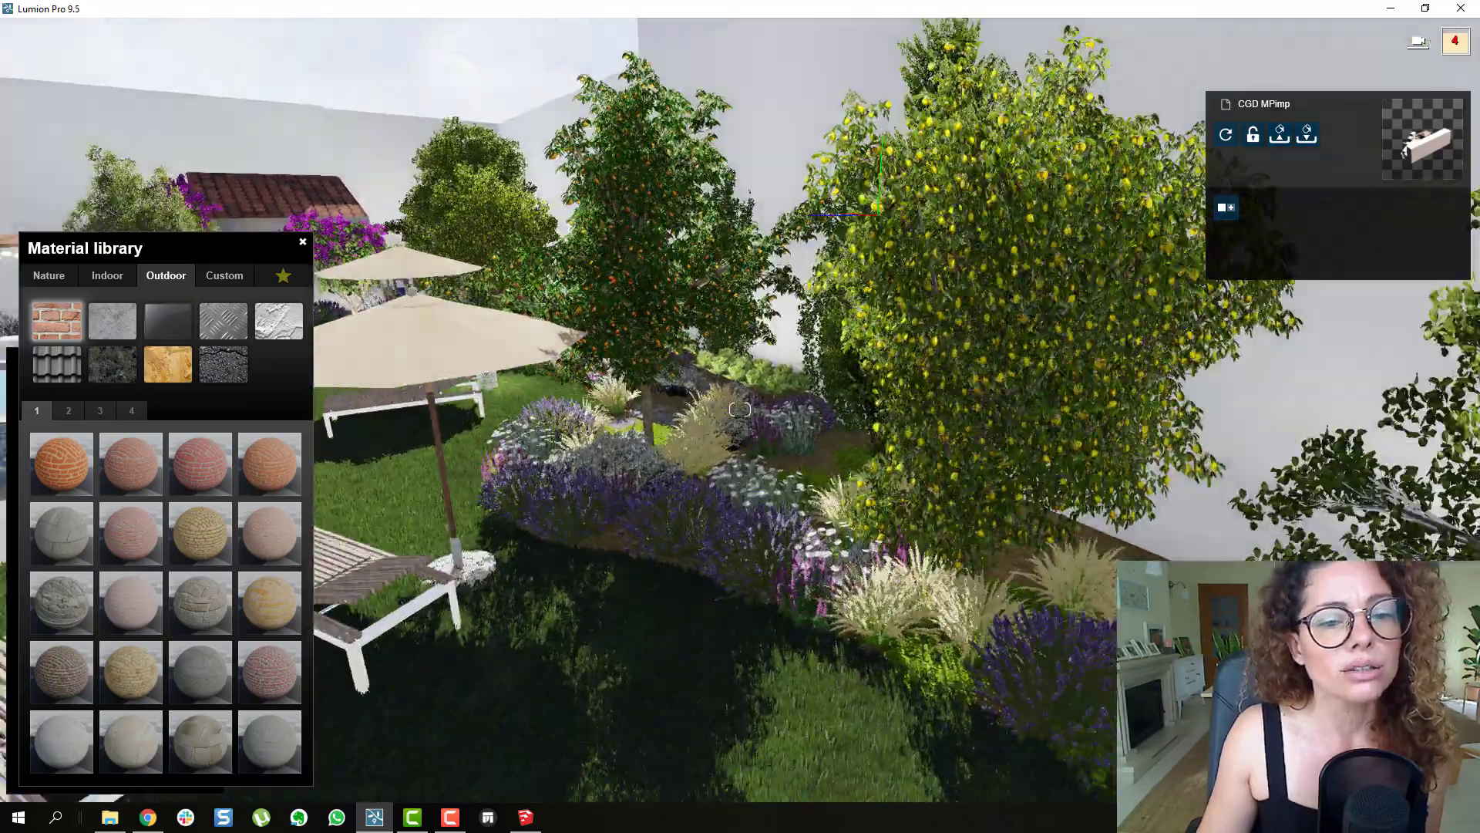
key("w")
right_click_drag(740, 409, 737, 358)
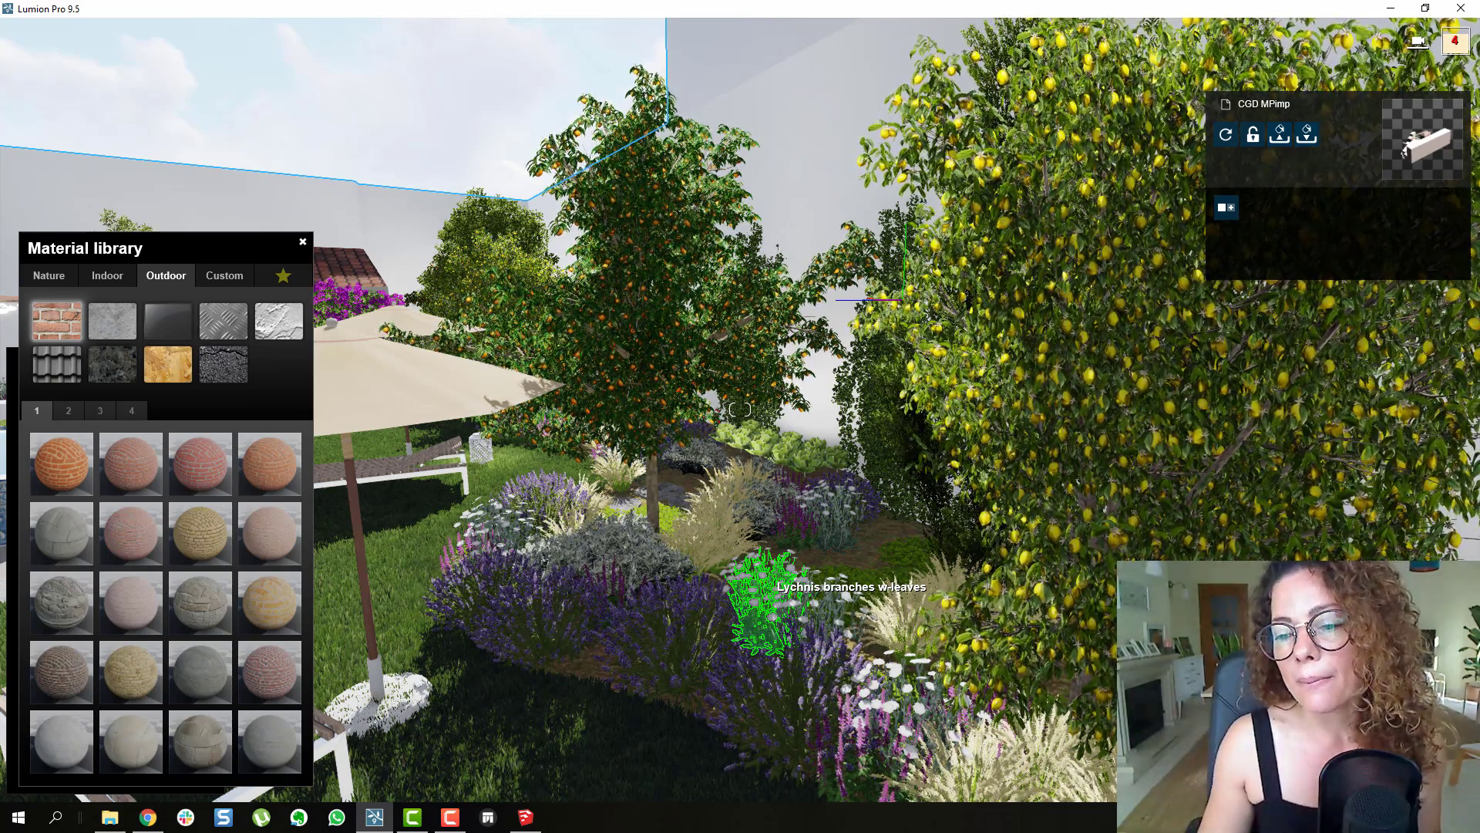
- Review the custom material types and close the wall's material properties
left_click(224, 276)
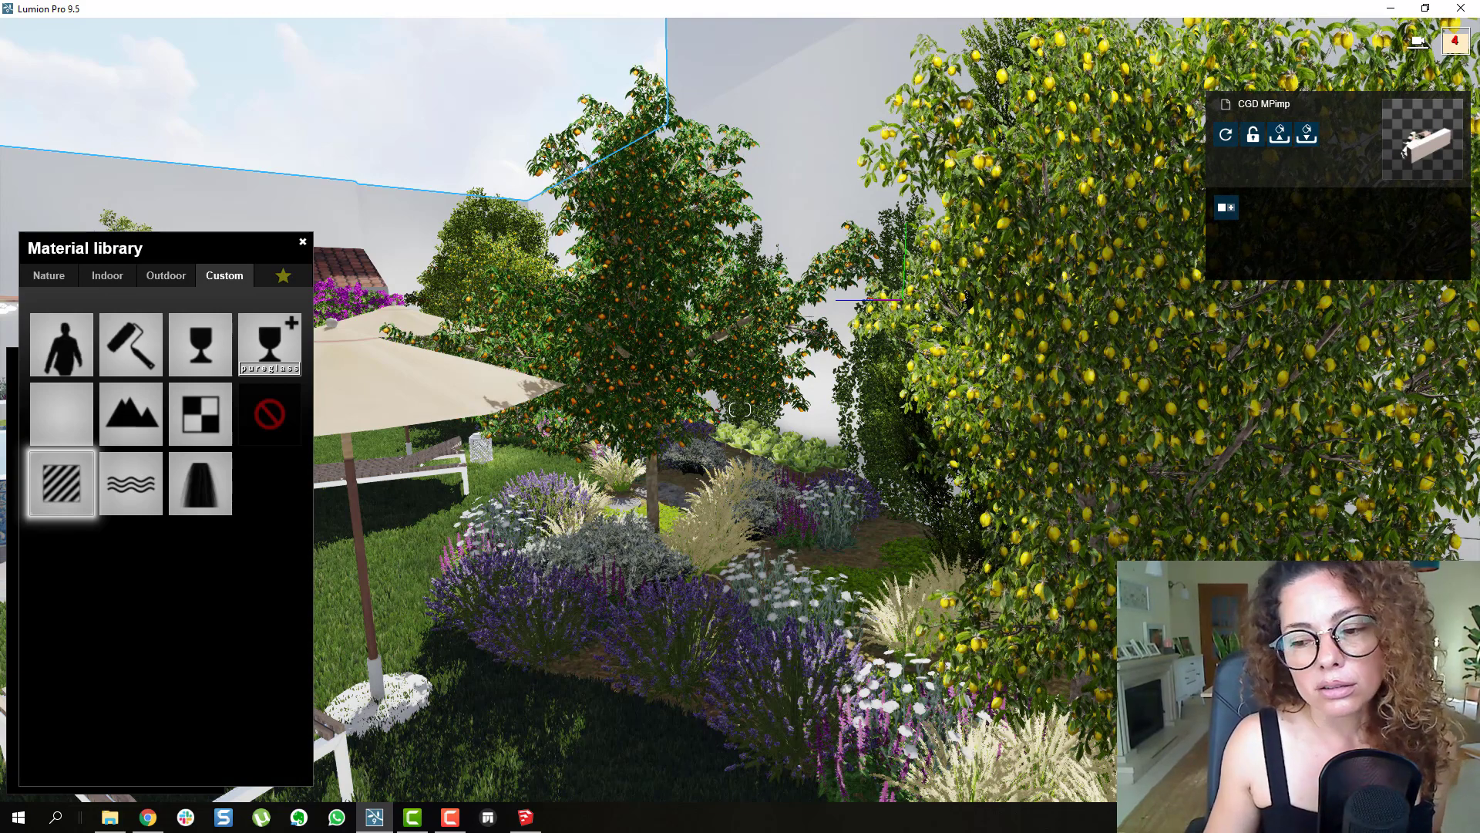
left_click(513, 685)
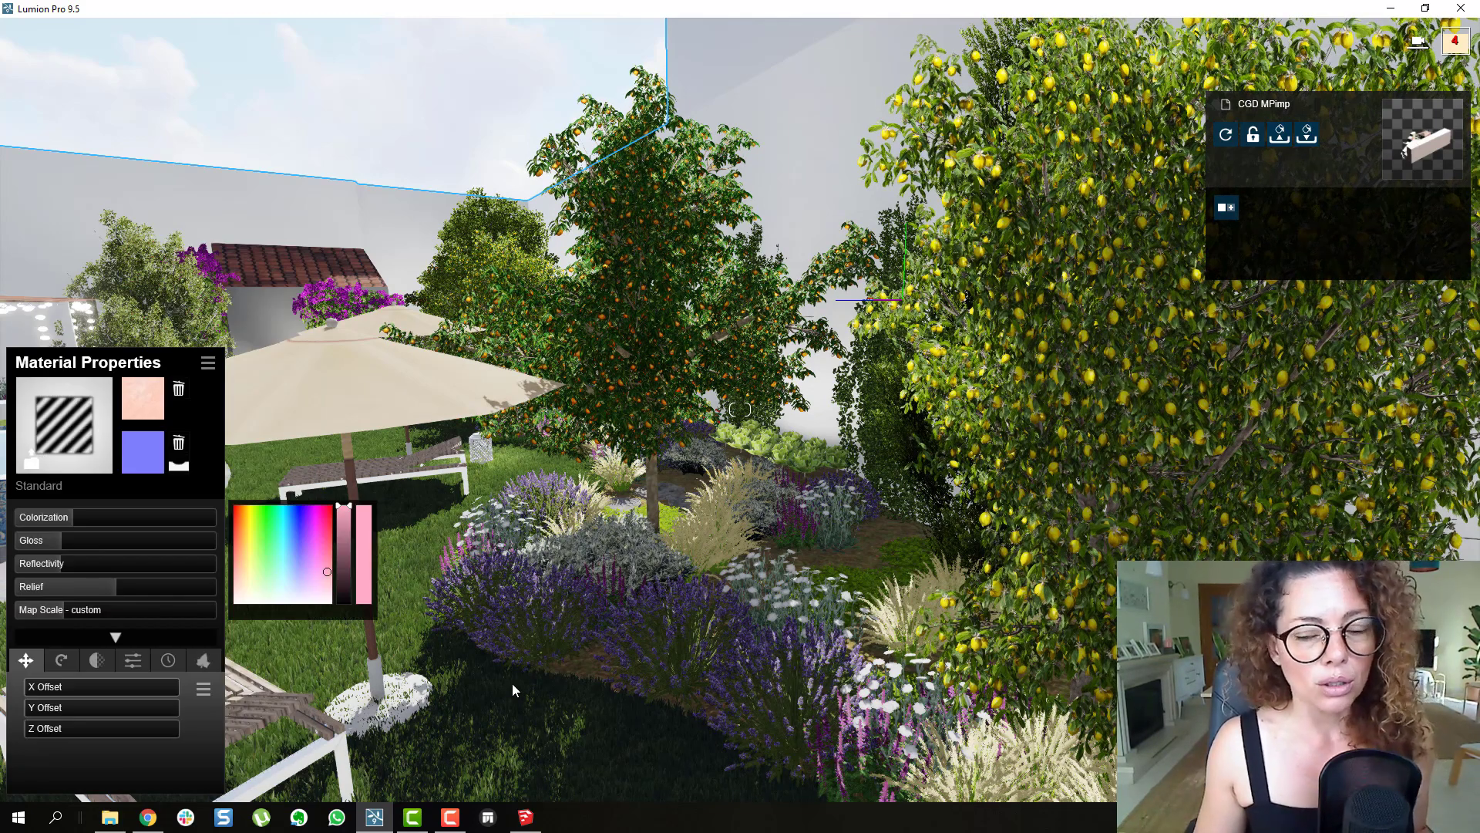
left_click(1423, 763)
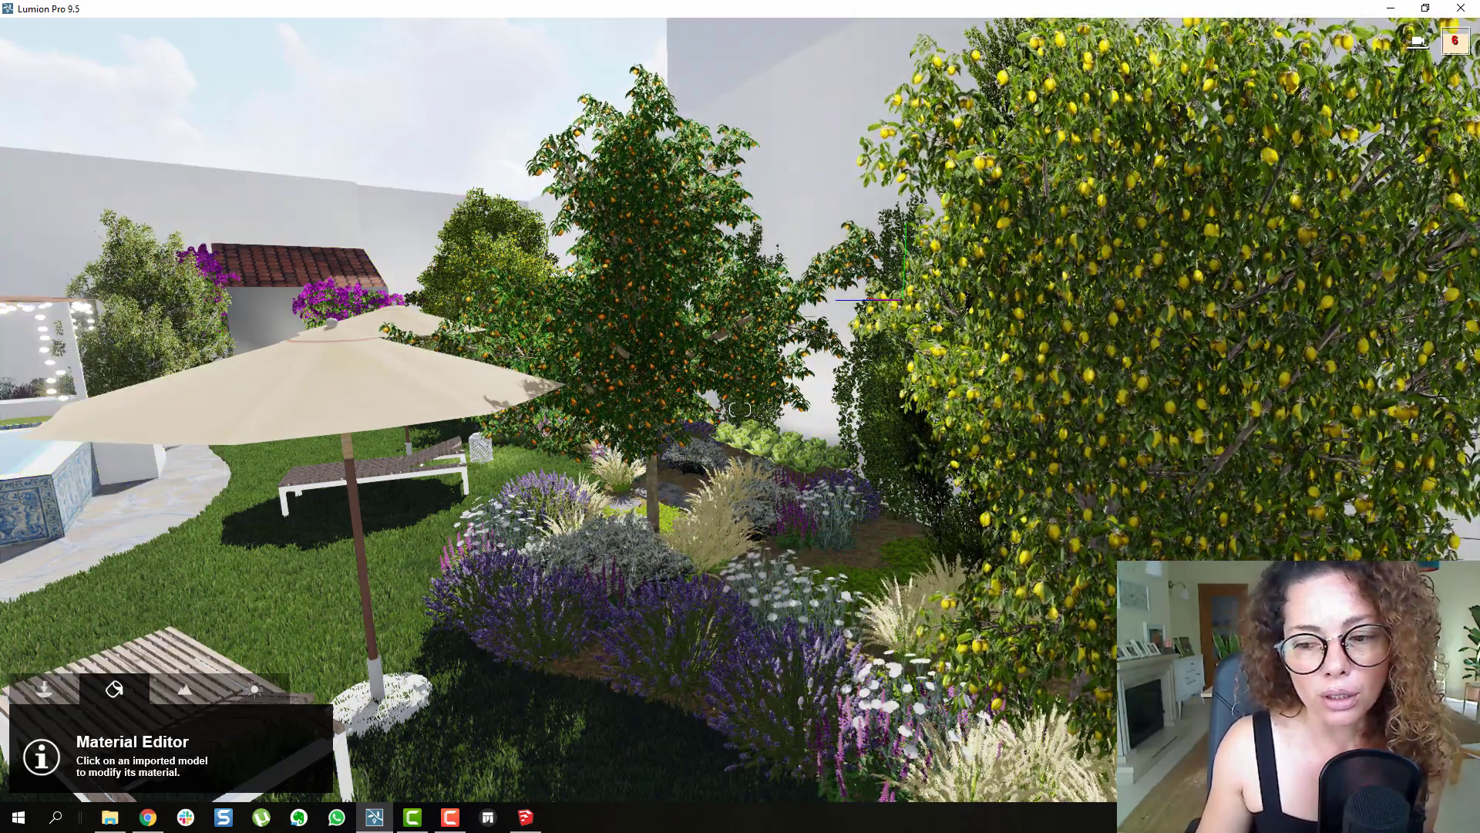
- Review the second page of saved garden photos in Photo mode and the first saved 360 panorama of the courtyard
left_click(1456, 651)
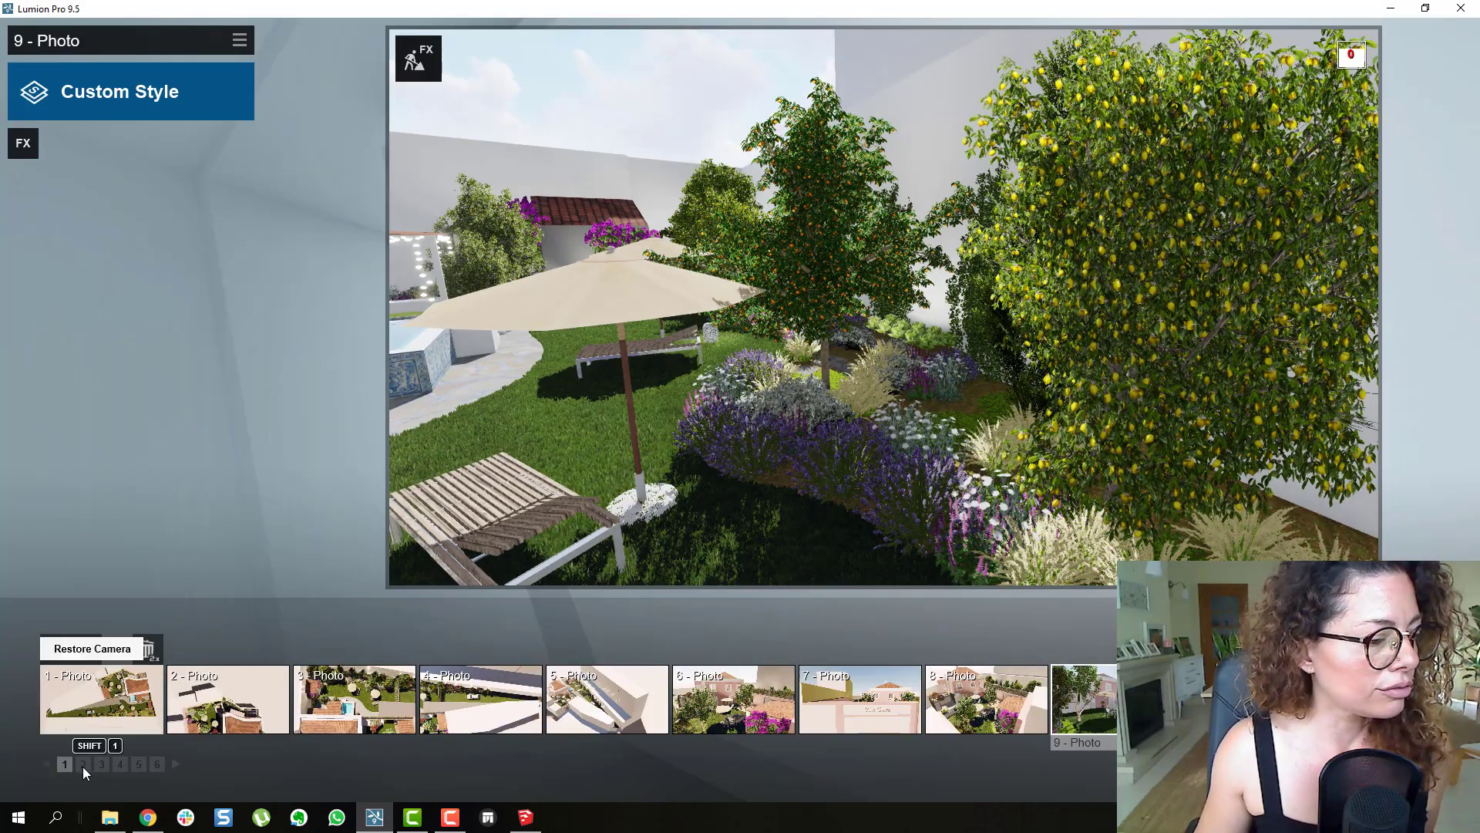
left_click(82, 764)
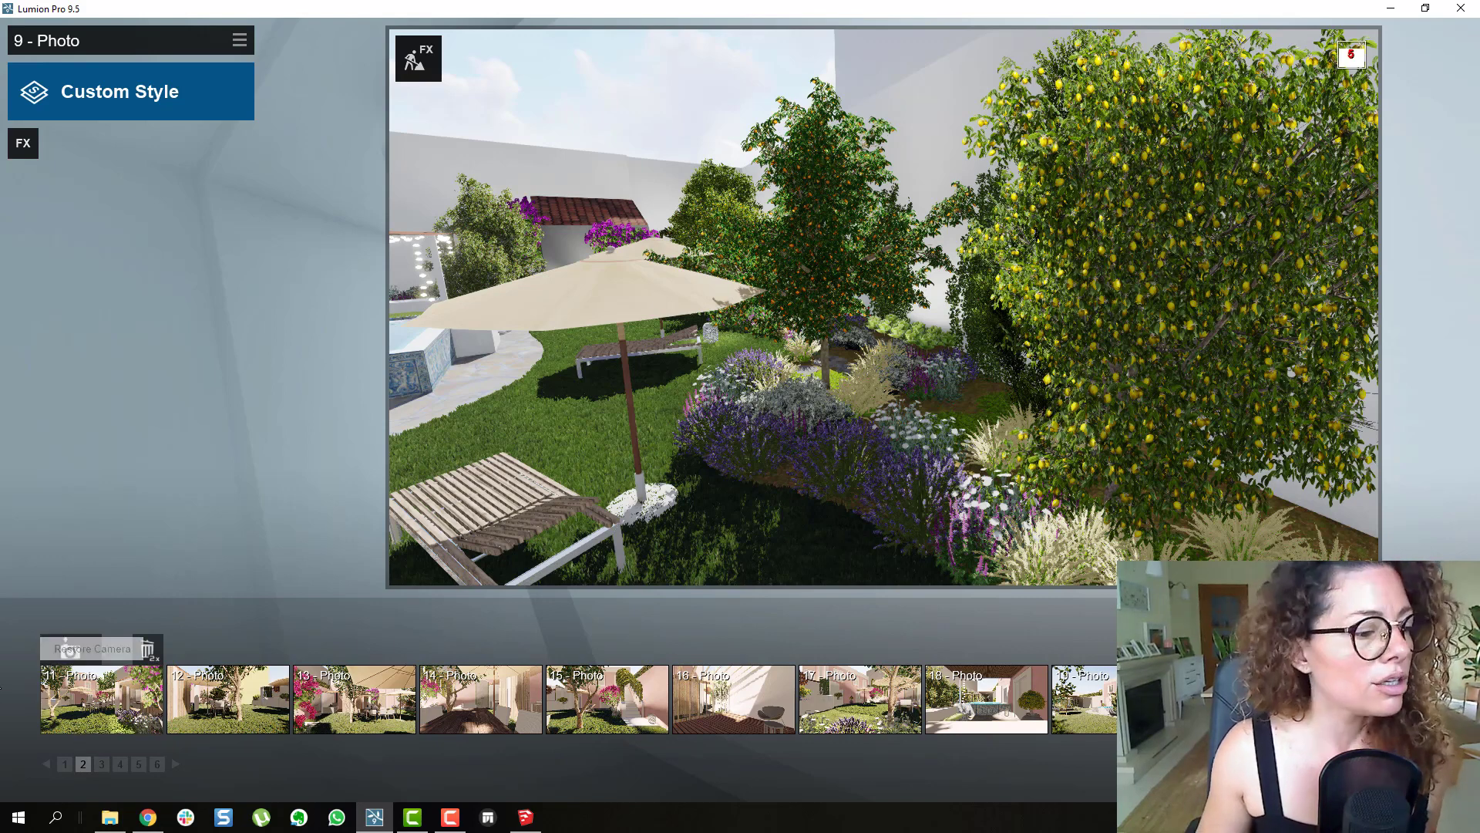
mouse_move(81, 686)
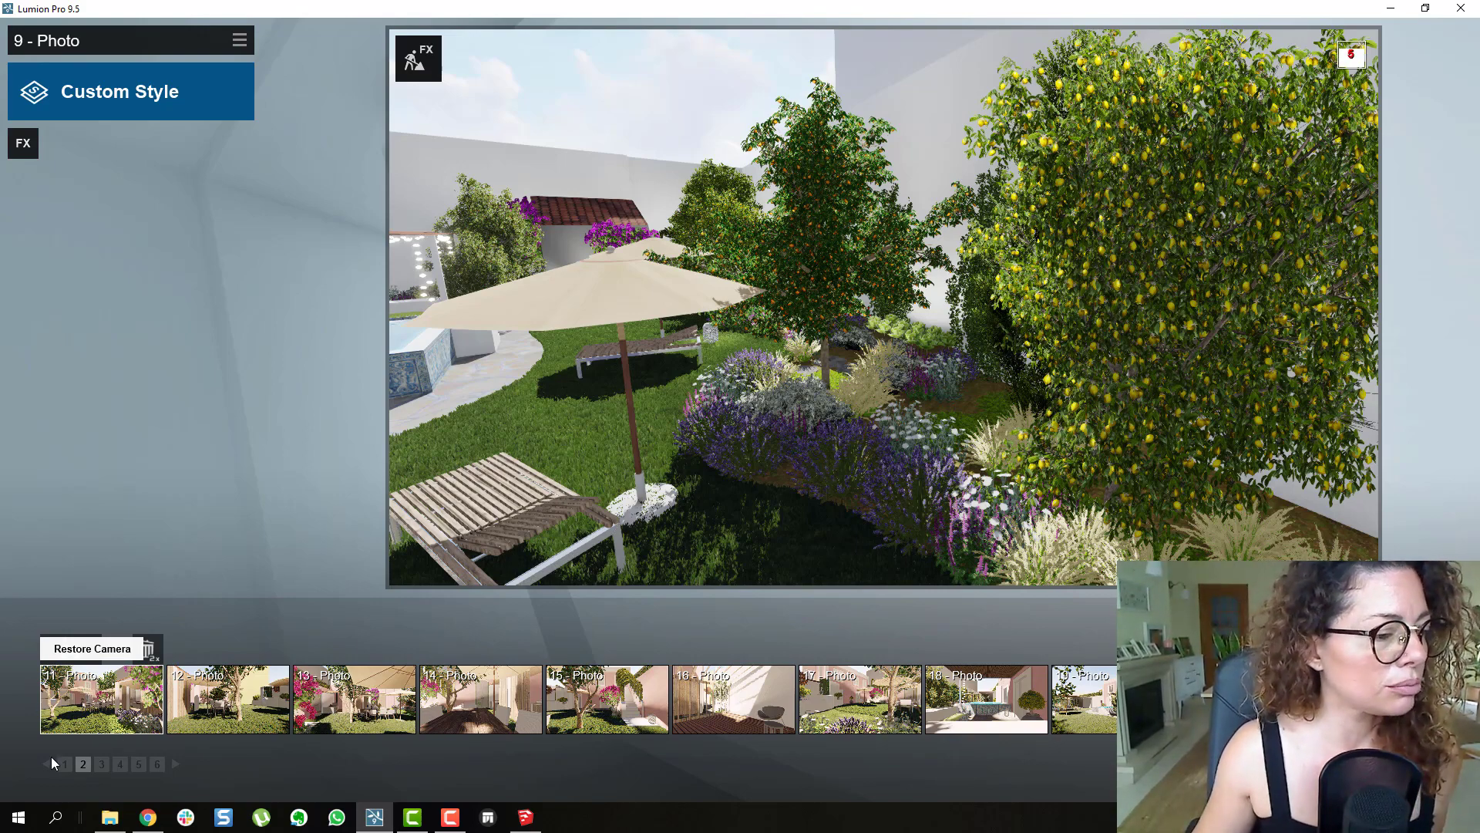
left_click(99, 710)
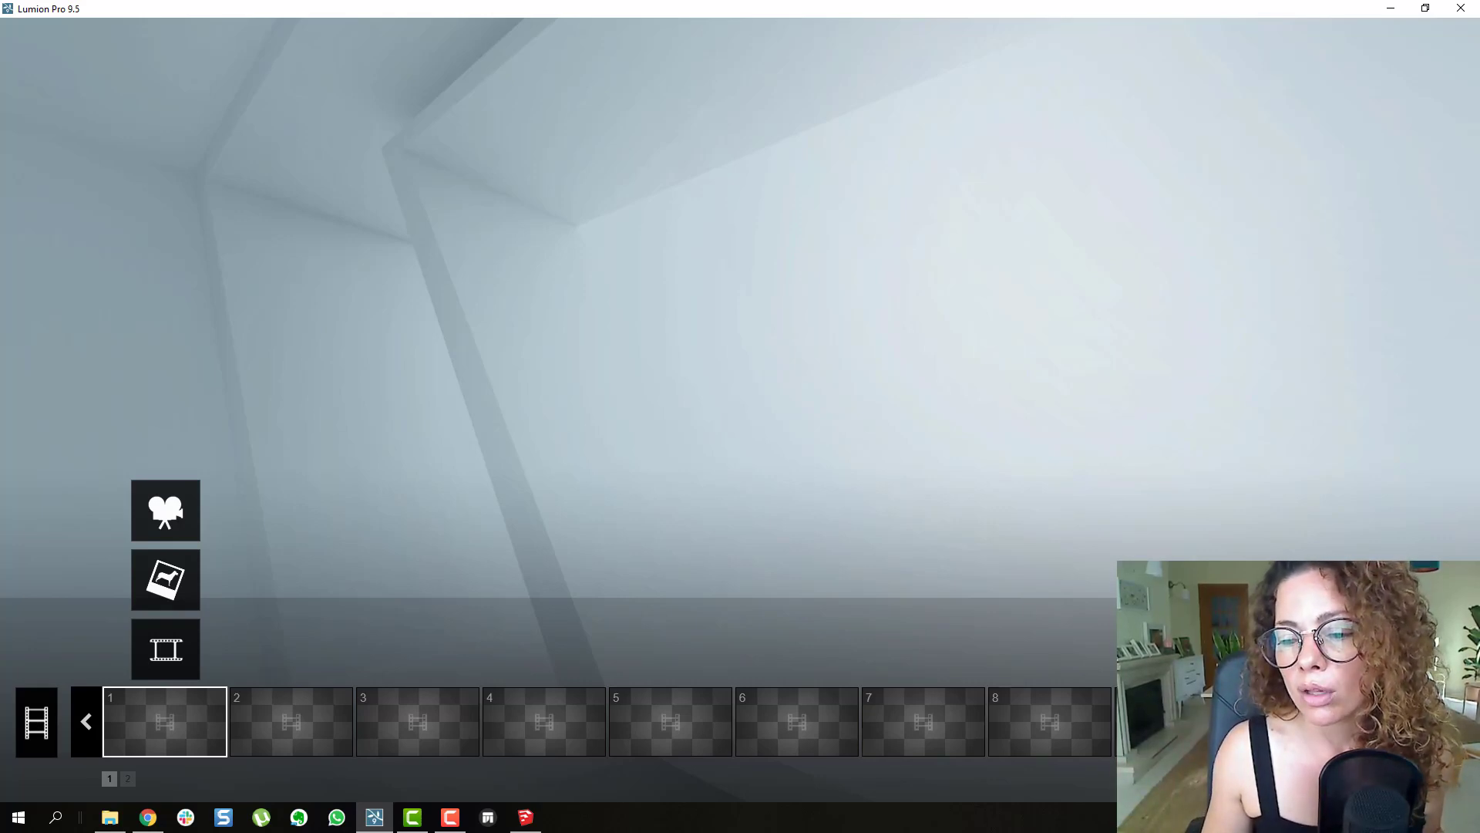
left_click(1451, 694)
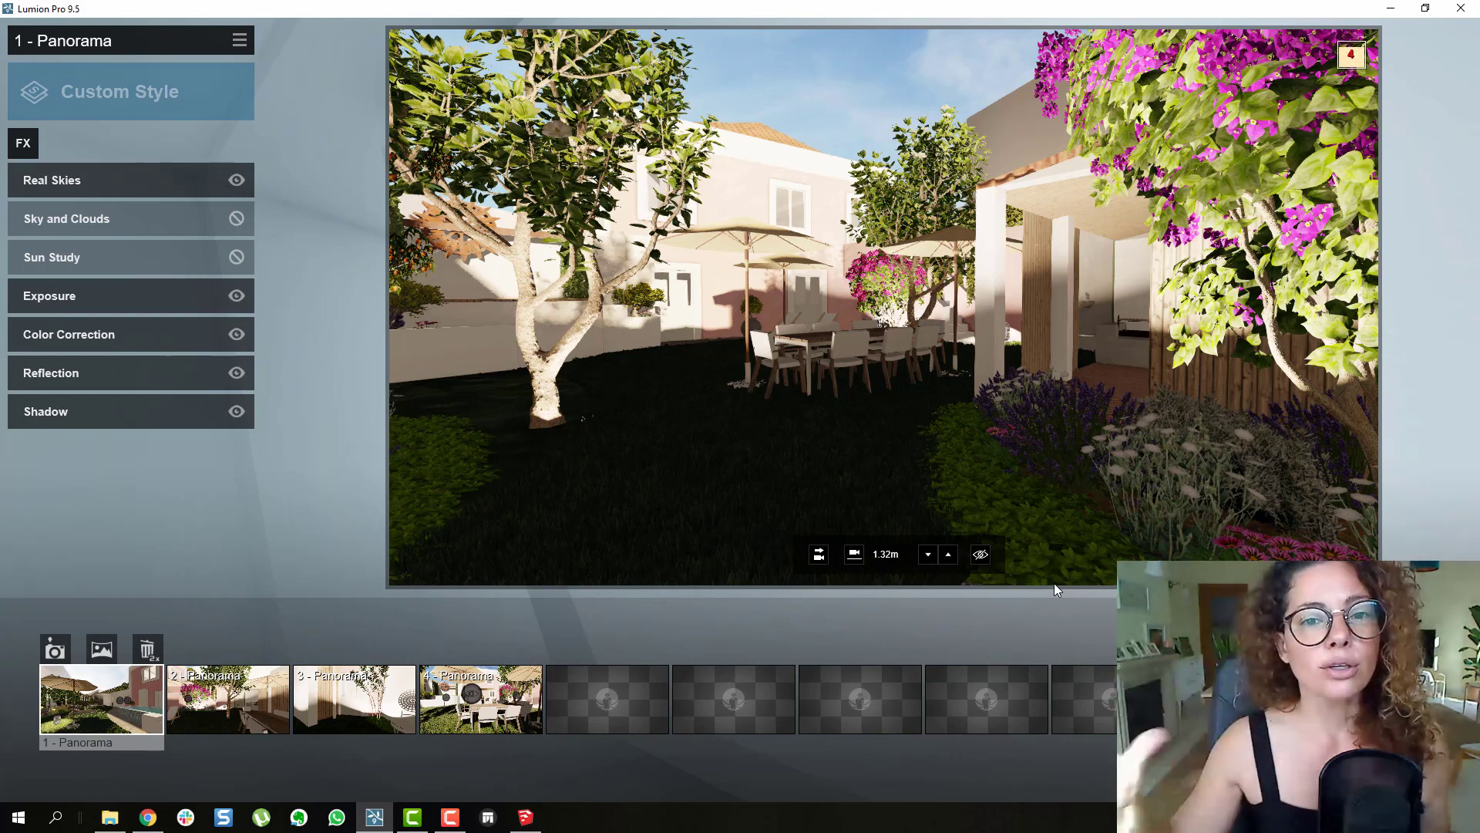
left_click(981, 555)
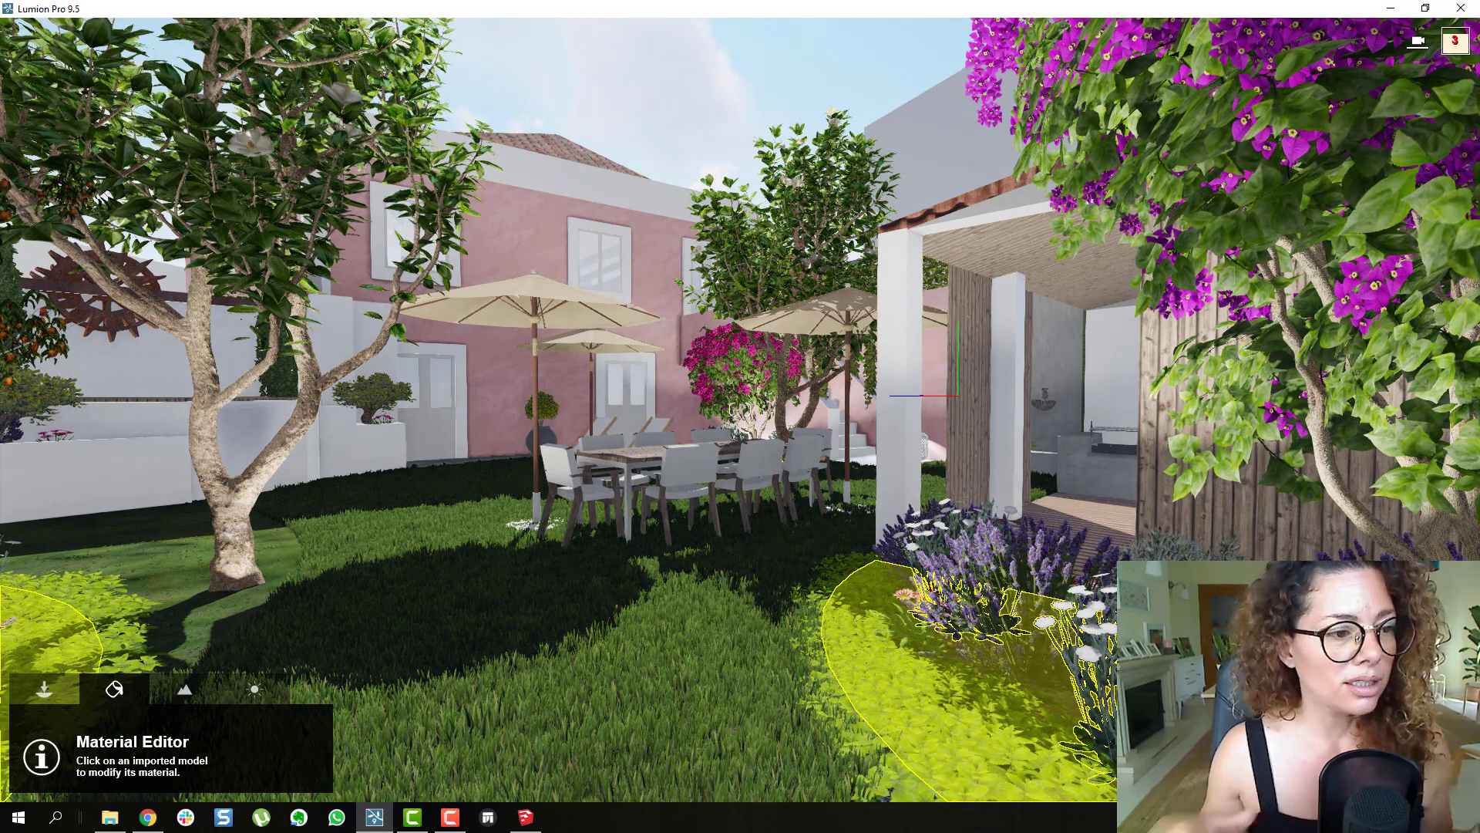
- Bring up the SketchUp model beside the Lumion scene for comparison, and return to Lumion in full-window size
left_click(526, 817)
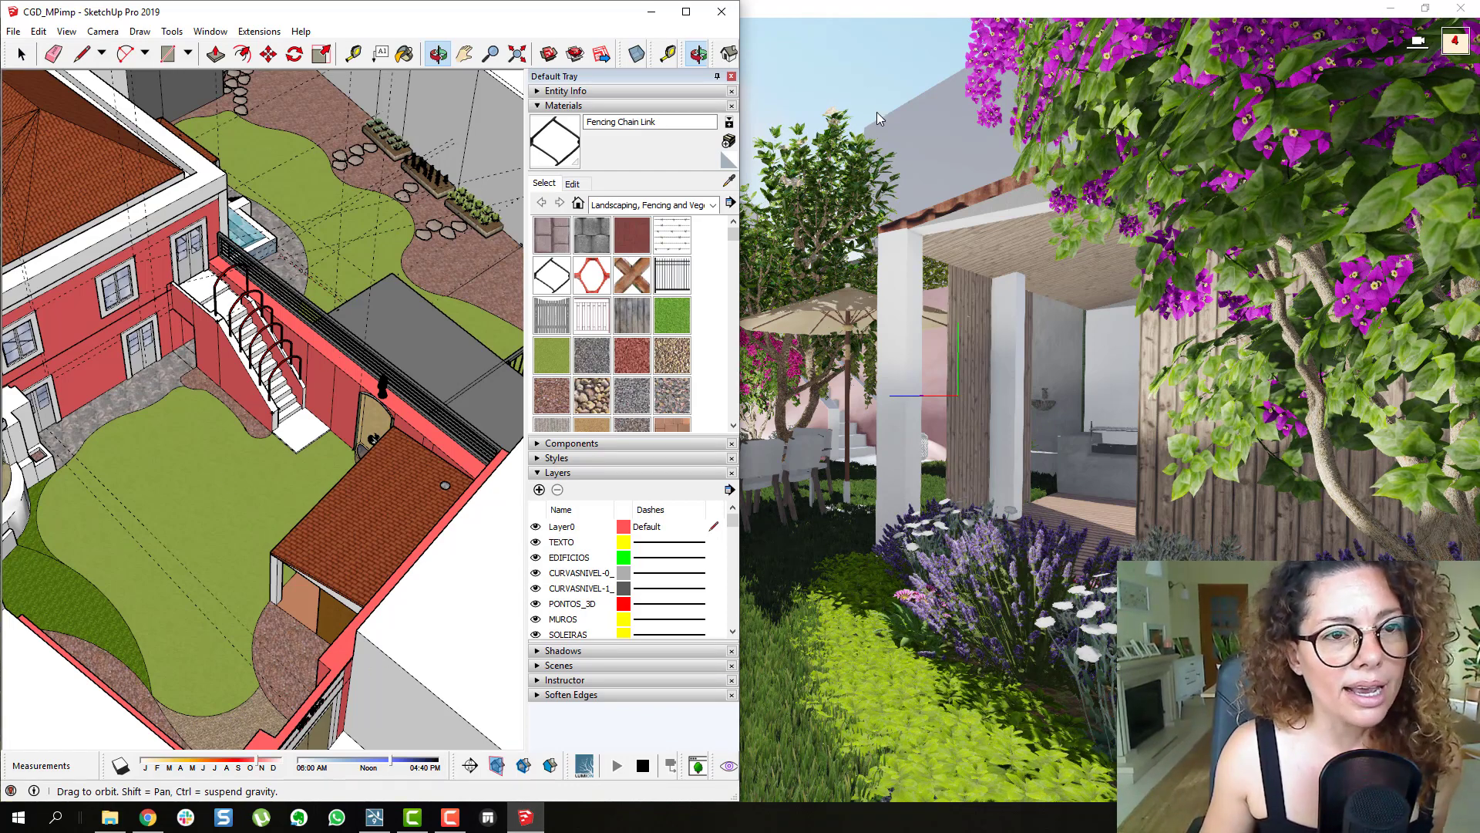
left_click(881, 11)
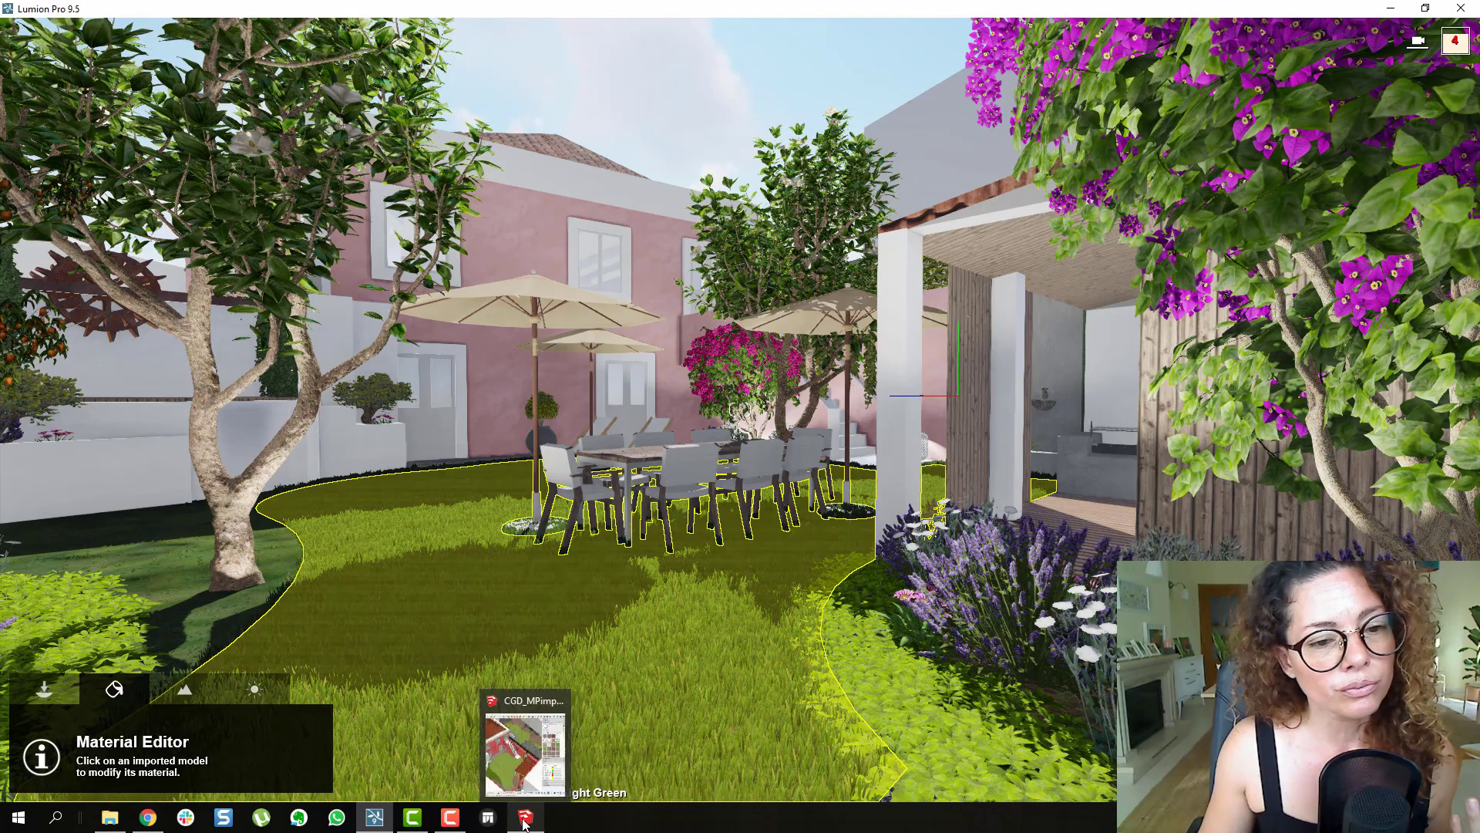
- Switch to SketchUp and inspect the model from the courtyard stairs around to the pool while the Lumion camera follows
left_click(524, 819)
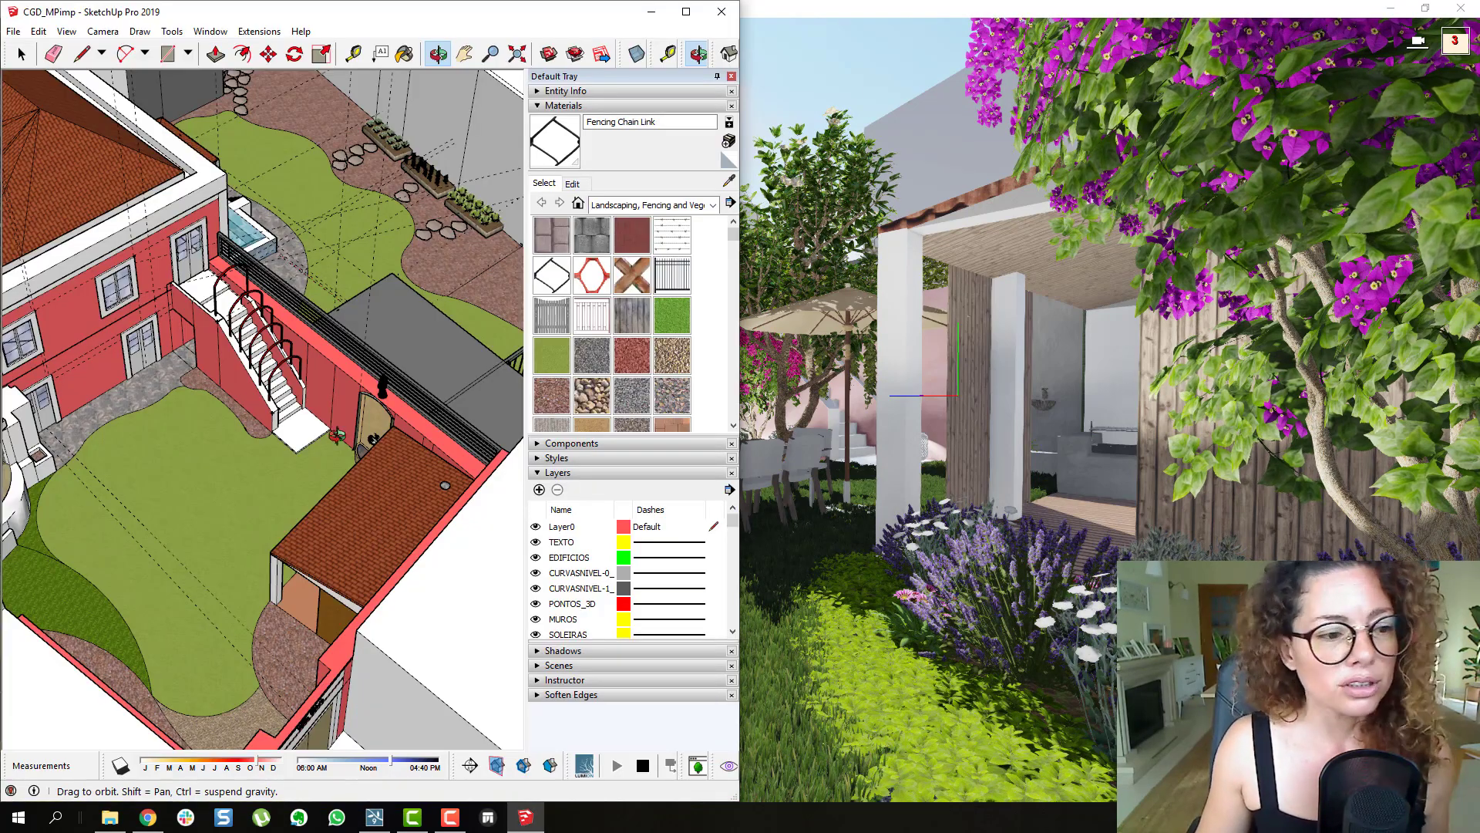
mouse_move(343, 459)
left_mouse_down()
mouse_move(311, 361)
mouse_move(198, 397)
mouse_move(134, 464)
mouse_move(360, 483)
mouse_move(314, 316)
left_mouse_up()
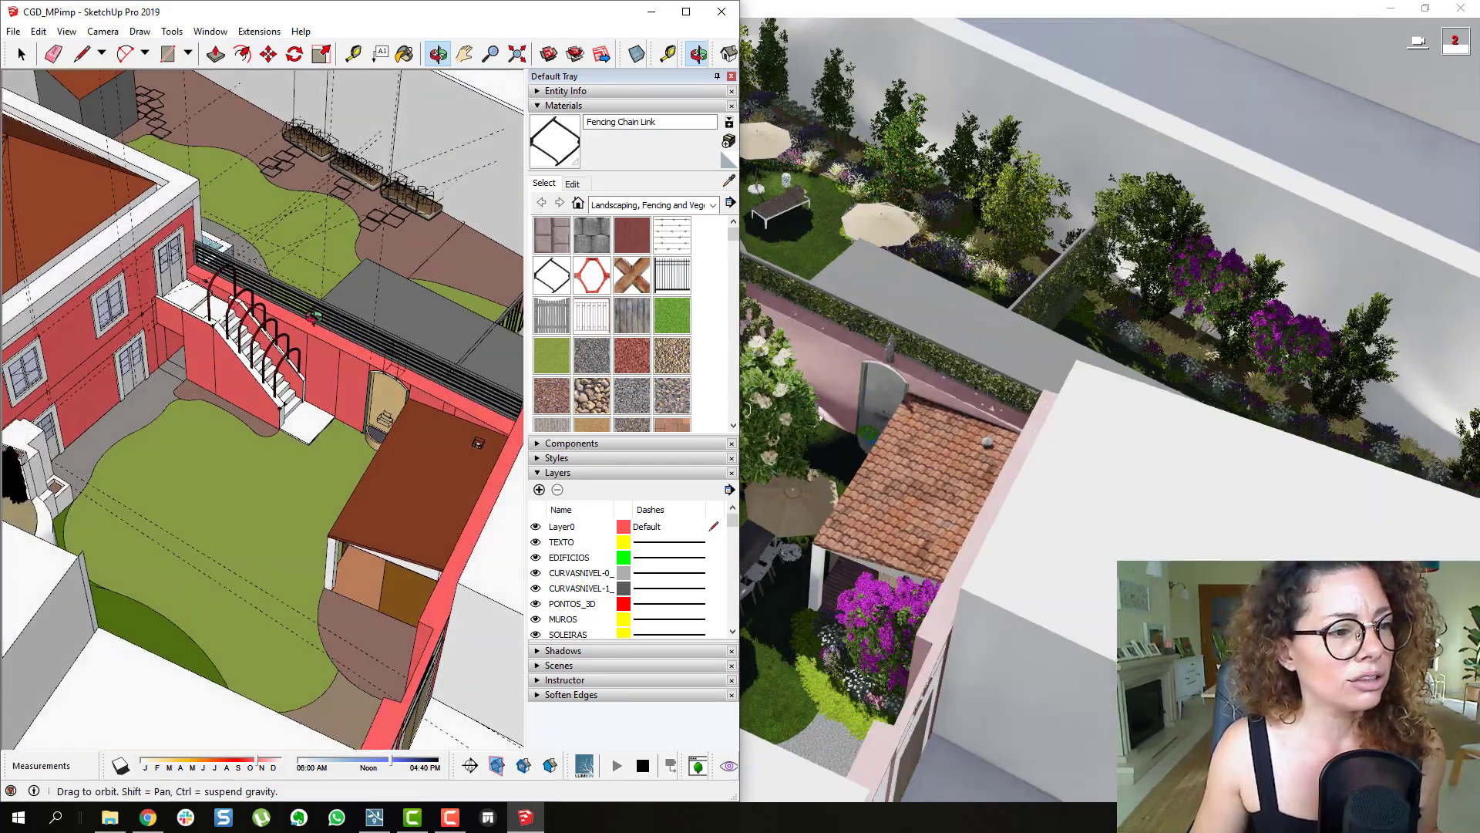
scroll(253, 440, "up", 5)
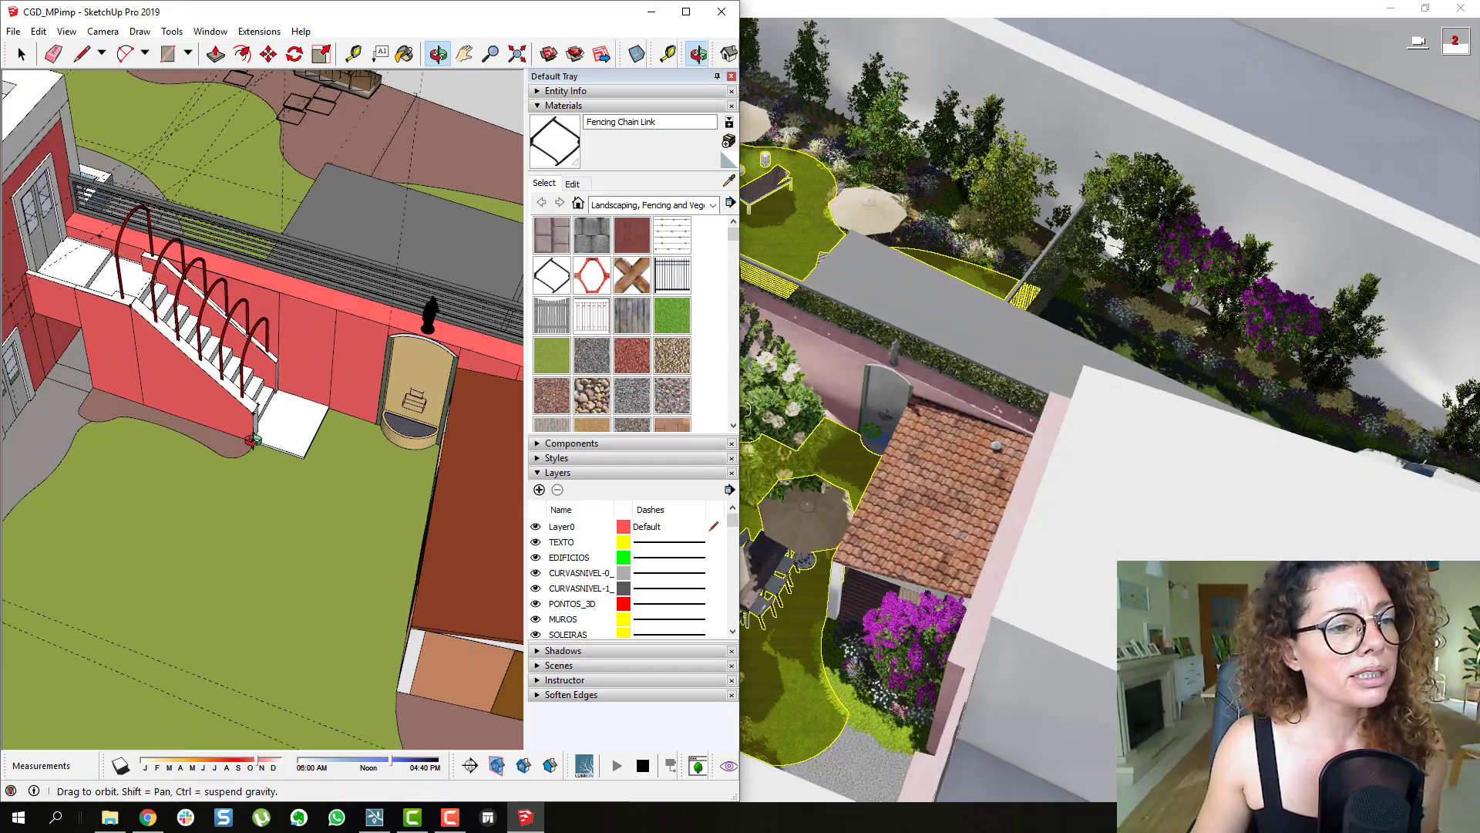
left_click_drag(253, 440, 58, 541)
scroll(126, 492, "down", 5)
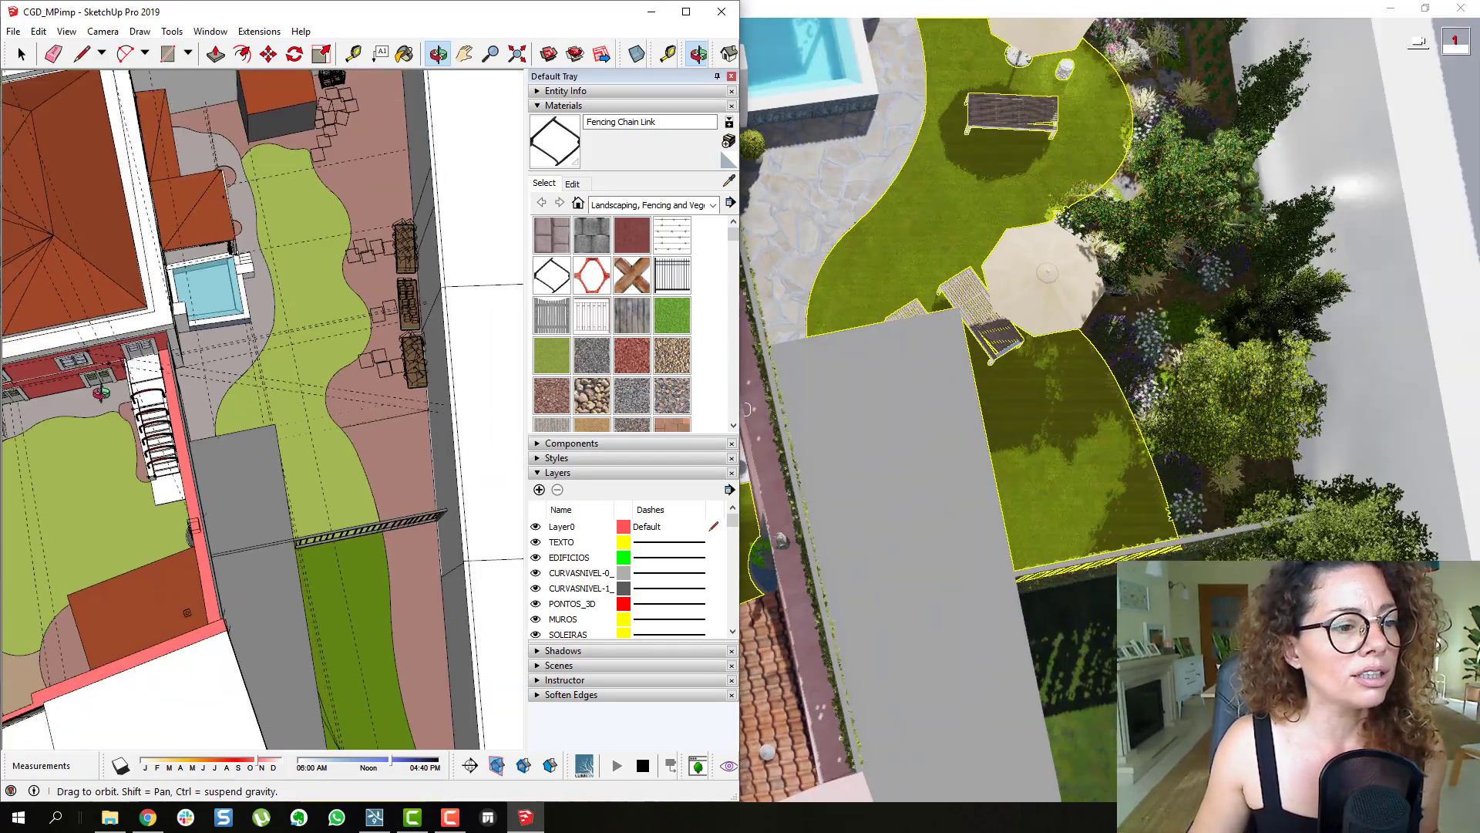
left_click_drag(101, 394, 40, 328)
scroll(231, 246, "up", 6)
left_click_drag(356, 506, 414, 240)
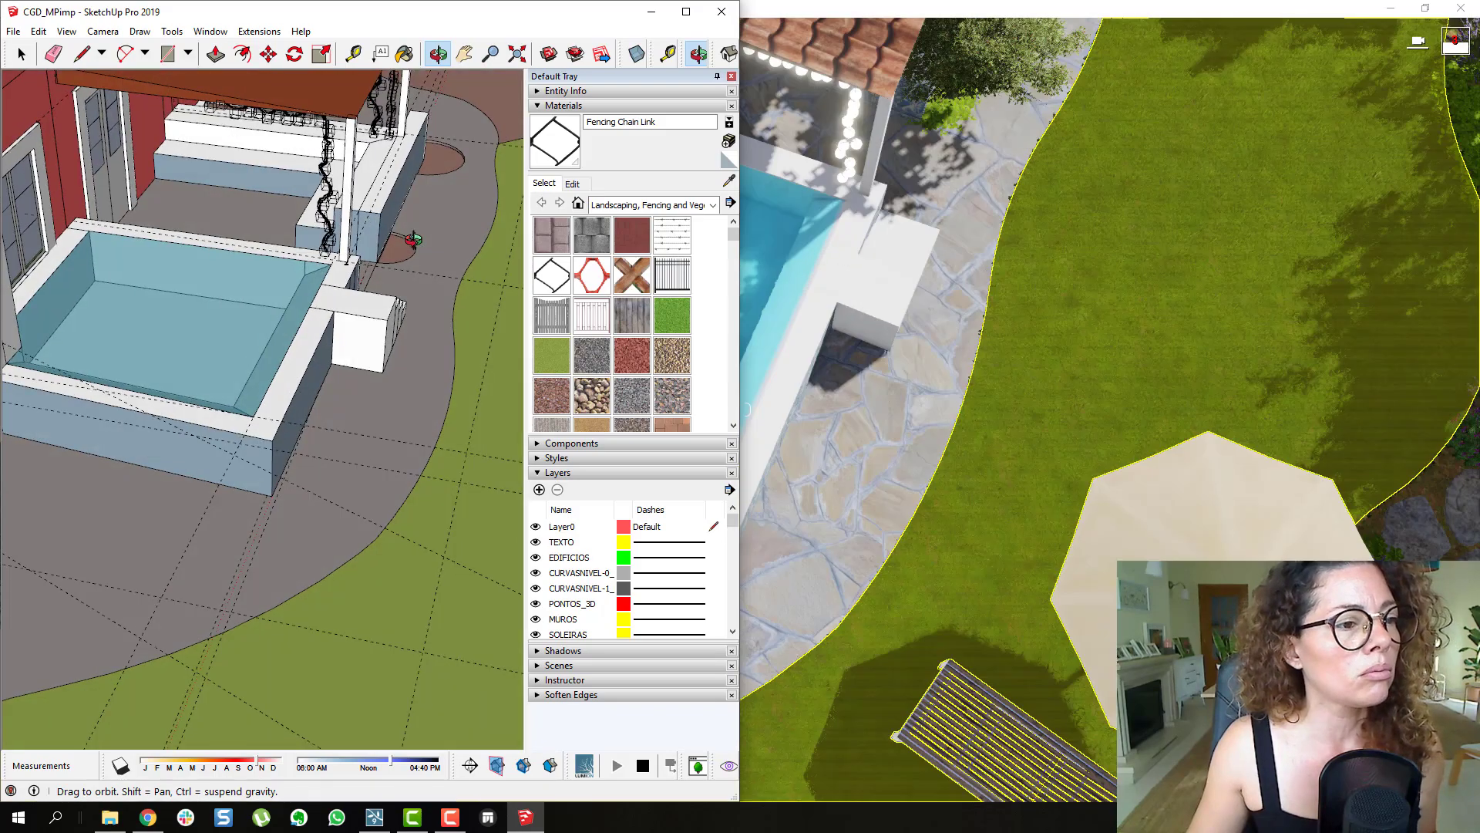
- Sample the Grass Light Green material from the lawn and paint the stone paving around the pool with it
scroll(340, 489, "down", 8)
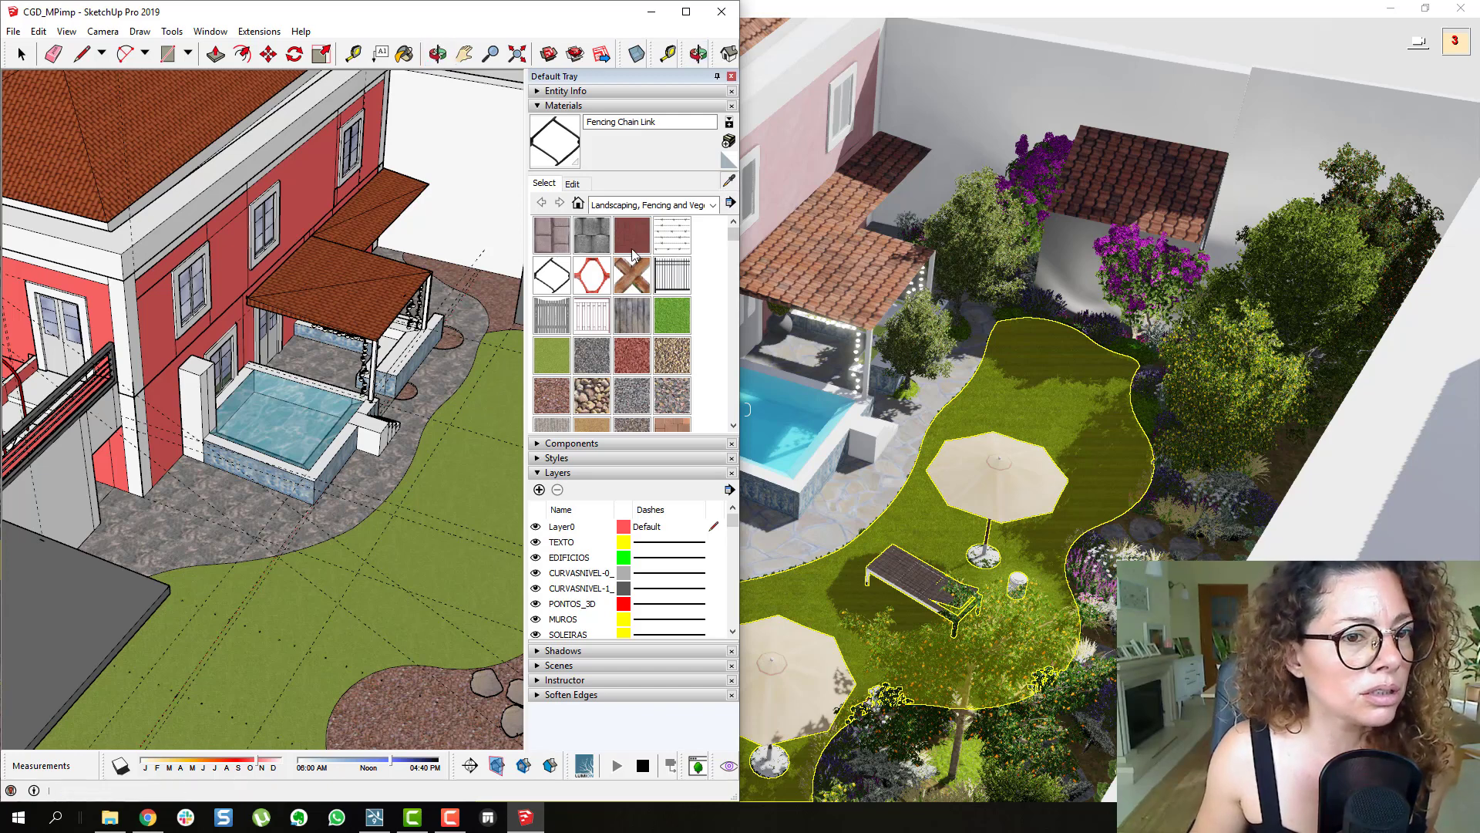
left_click(453, 453)
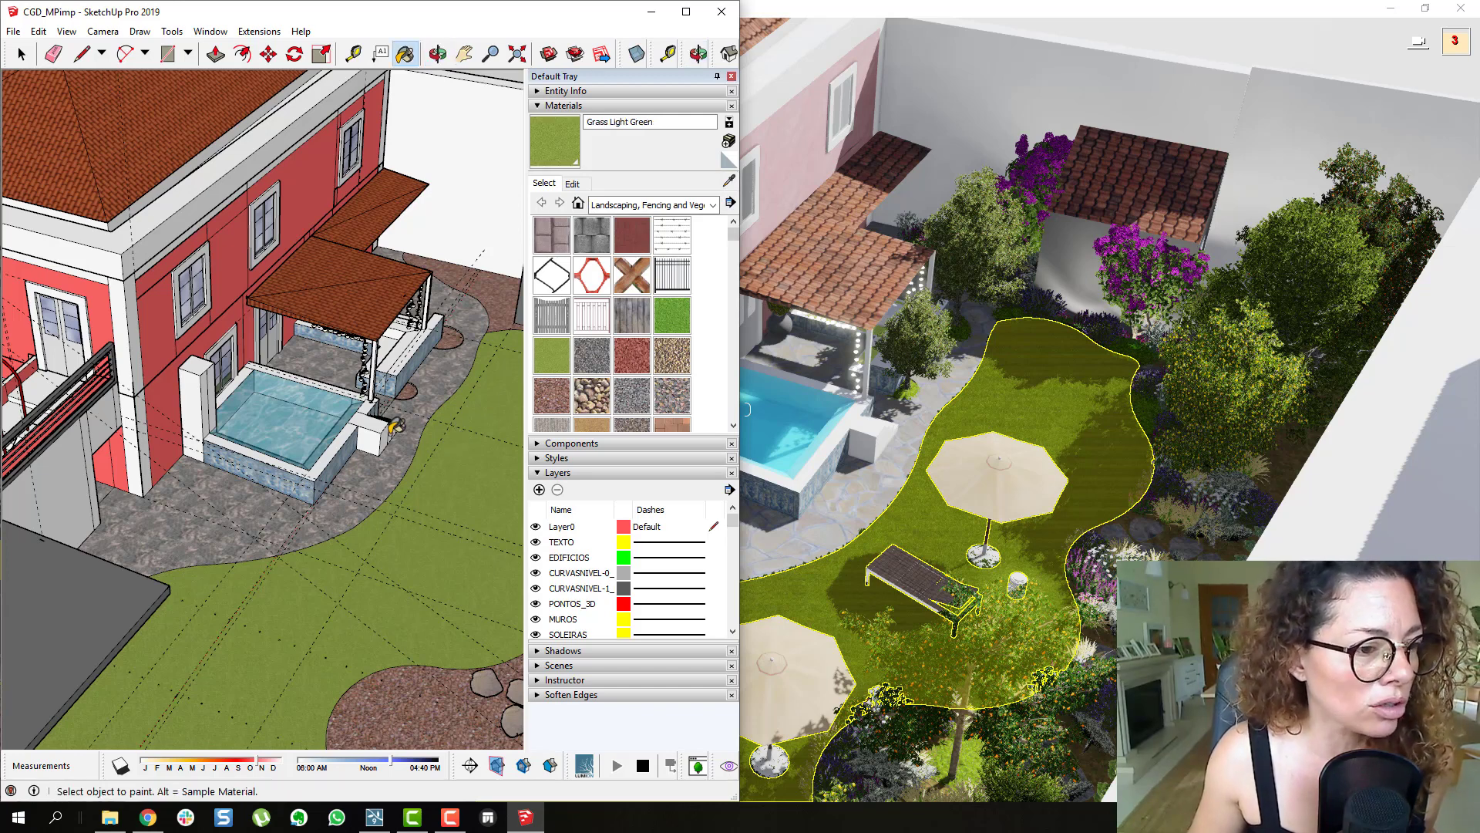
left_click(411, 426)
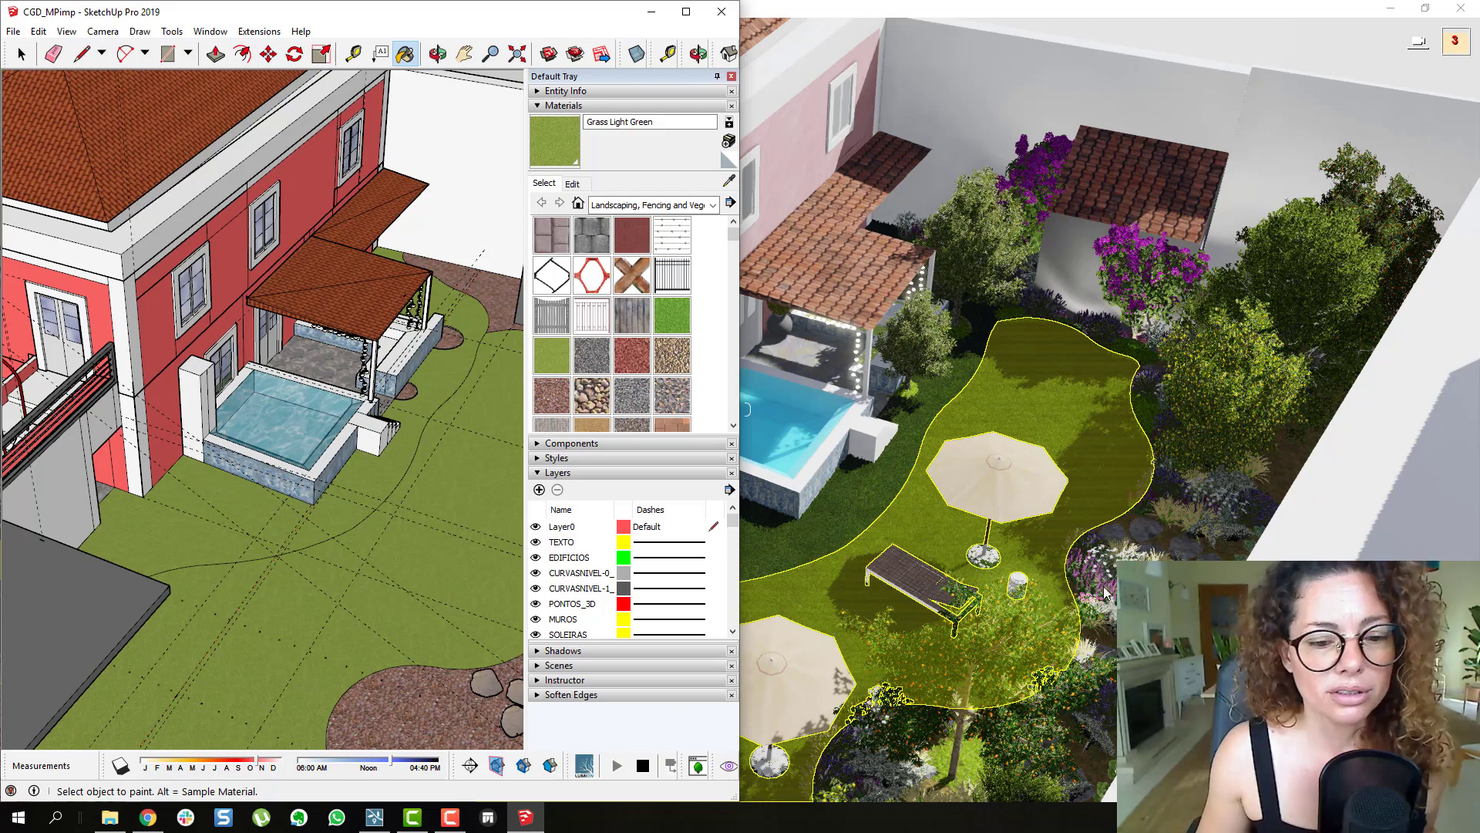
- Switch to Lumion and examine the repainted ground around the pool from above
left_click(1216, 7)
scroll(746, 455, "down", 3)
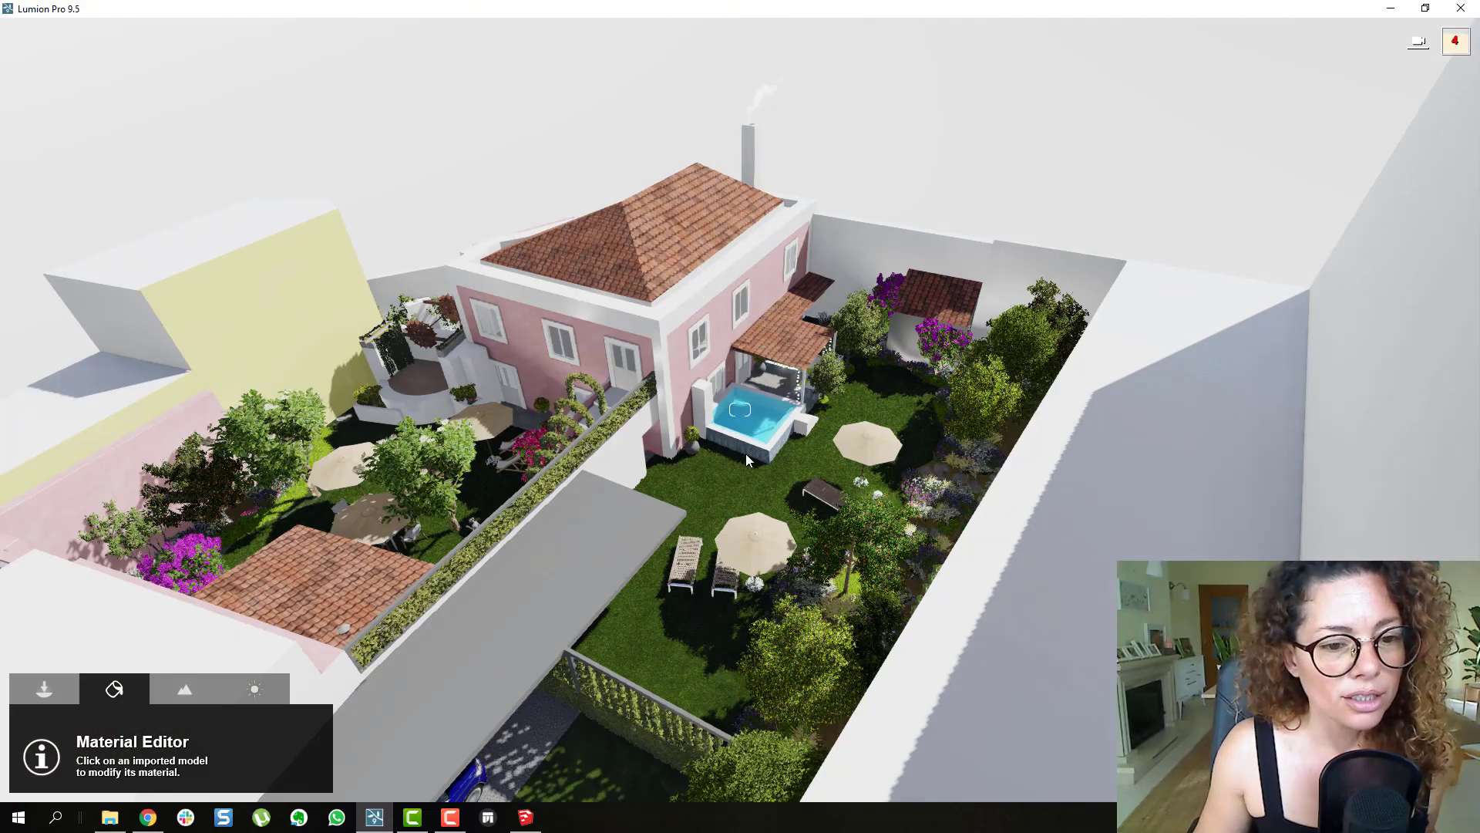
scroll(871, 515, "up", 1)
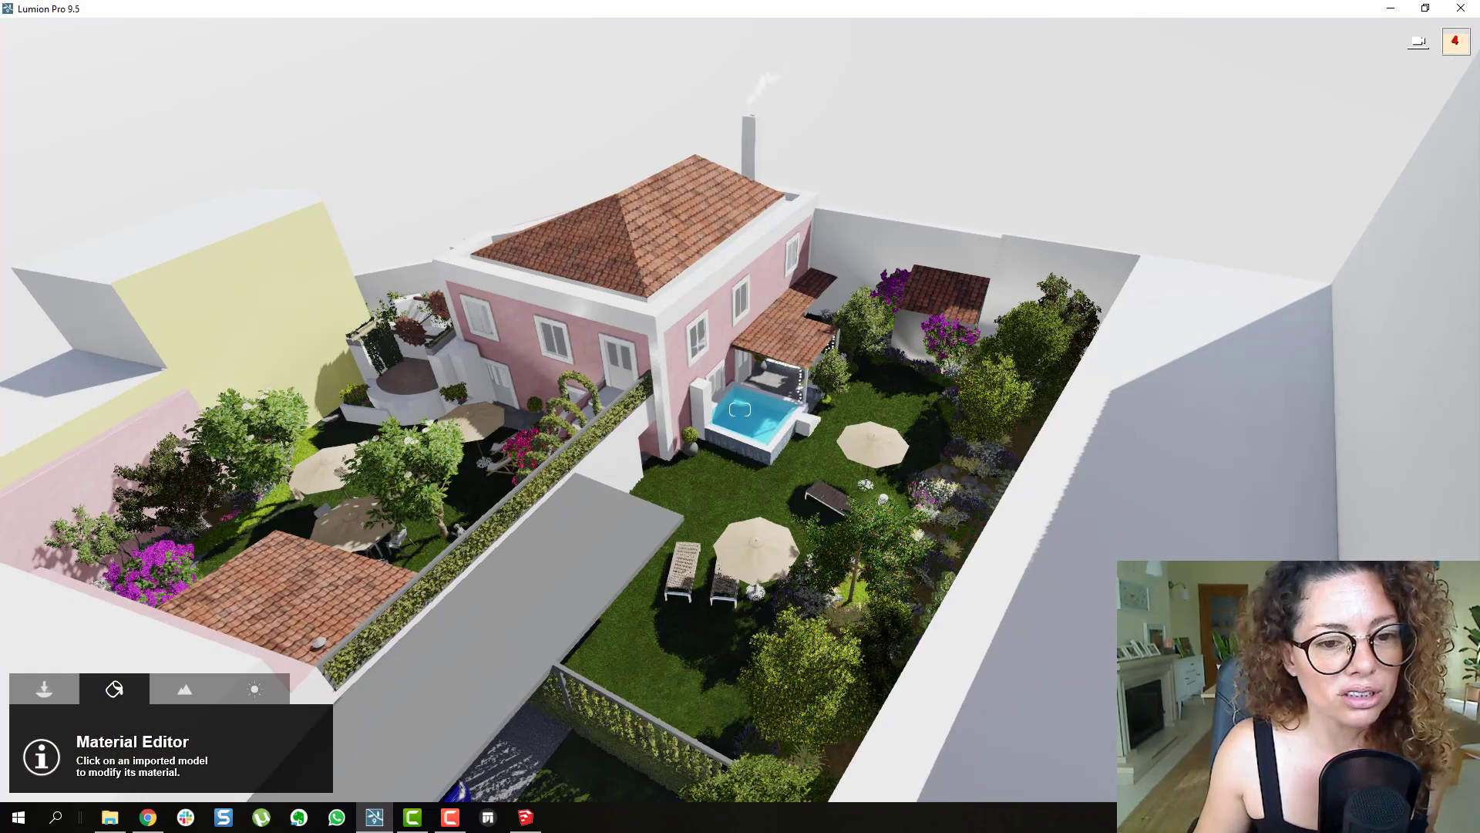
scroll(845, 497, "up", 3)
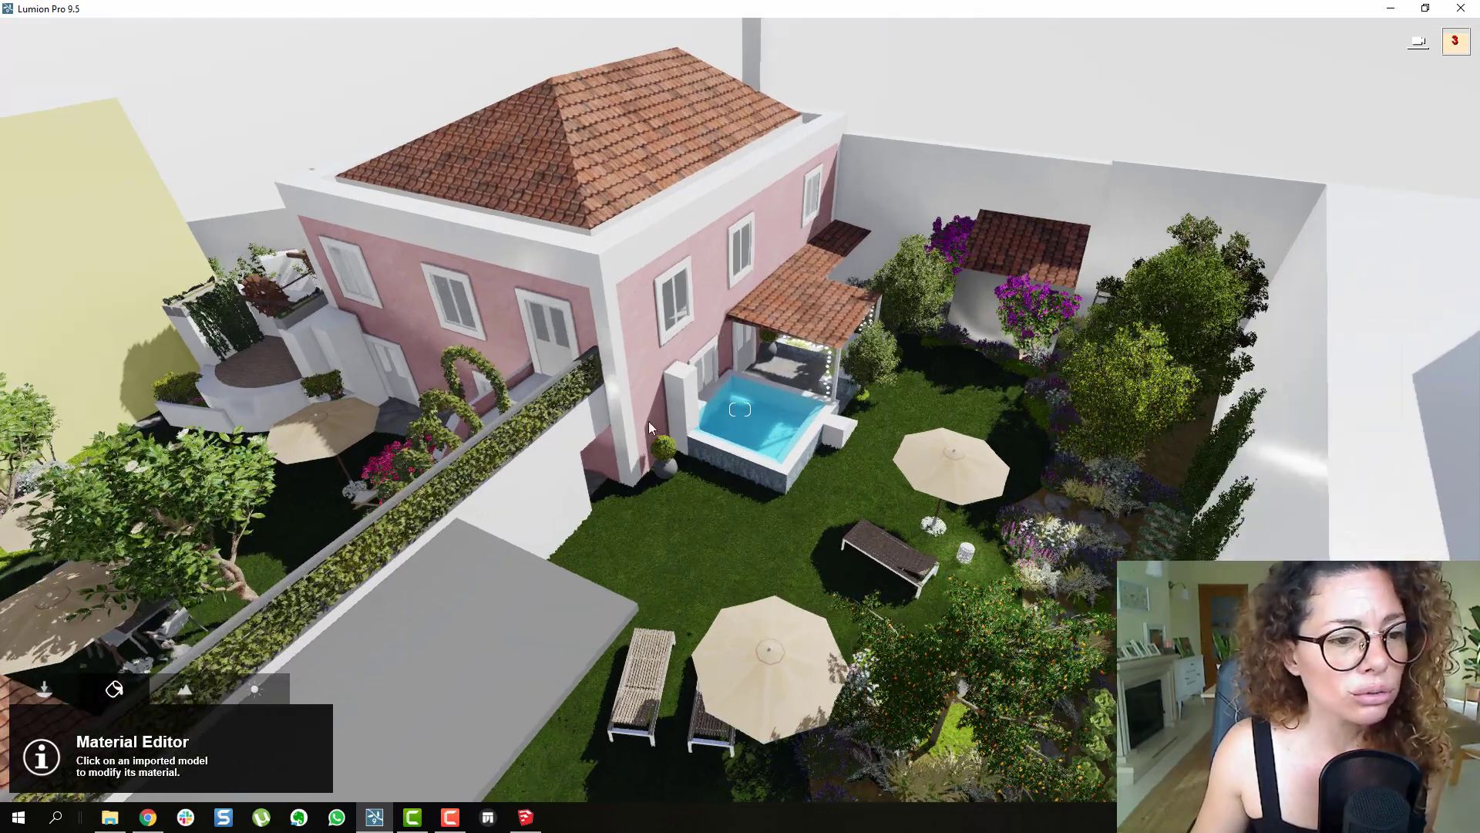
scroll(649, 420, "up", 5)
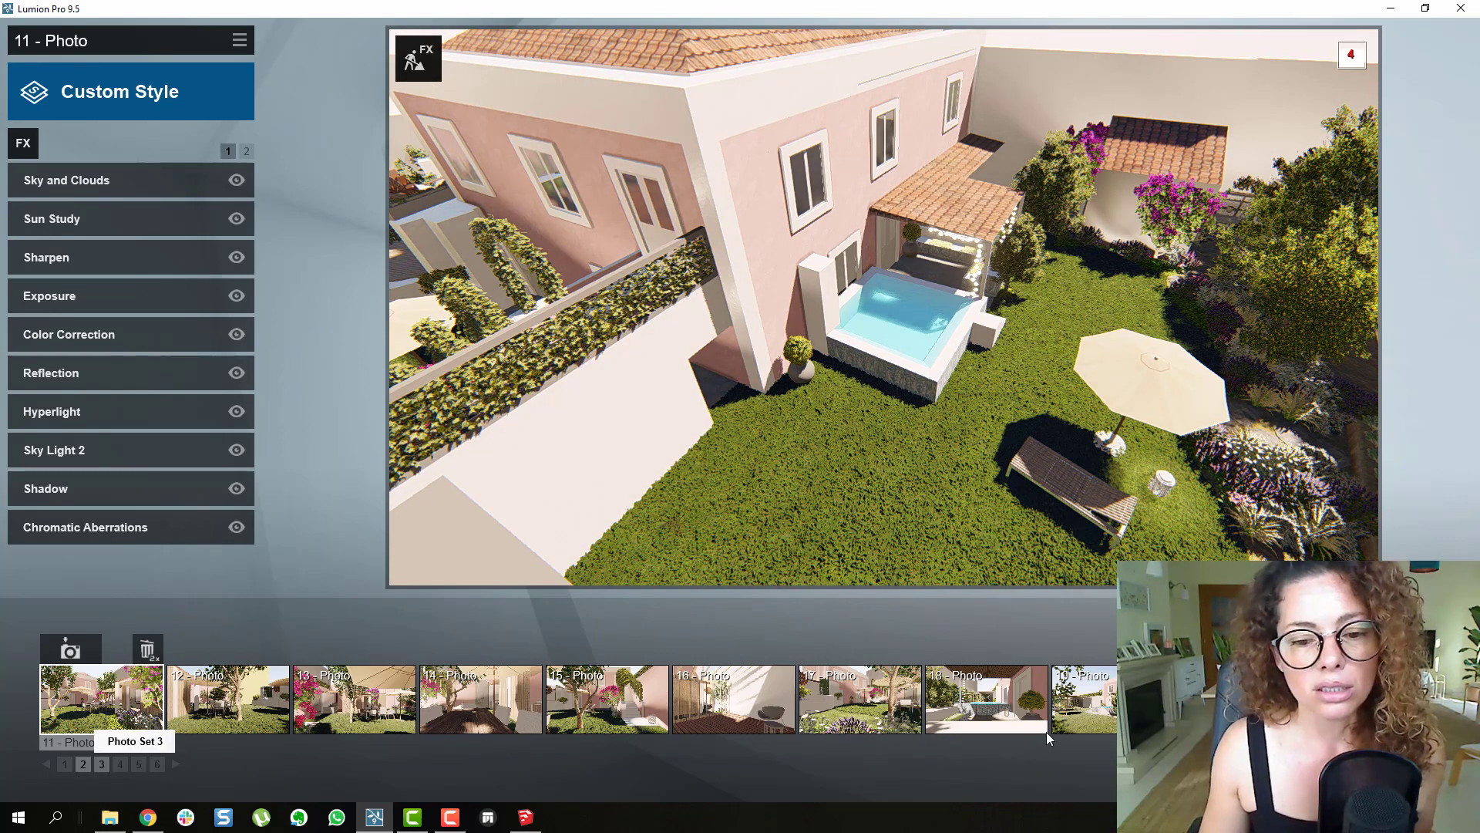
- Review saved photo 18 of the pool terrace and saved photo 19 of the rear garden in Photo mode
mouse_move(1045, 727)
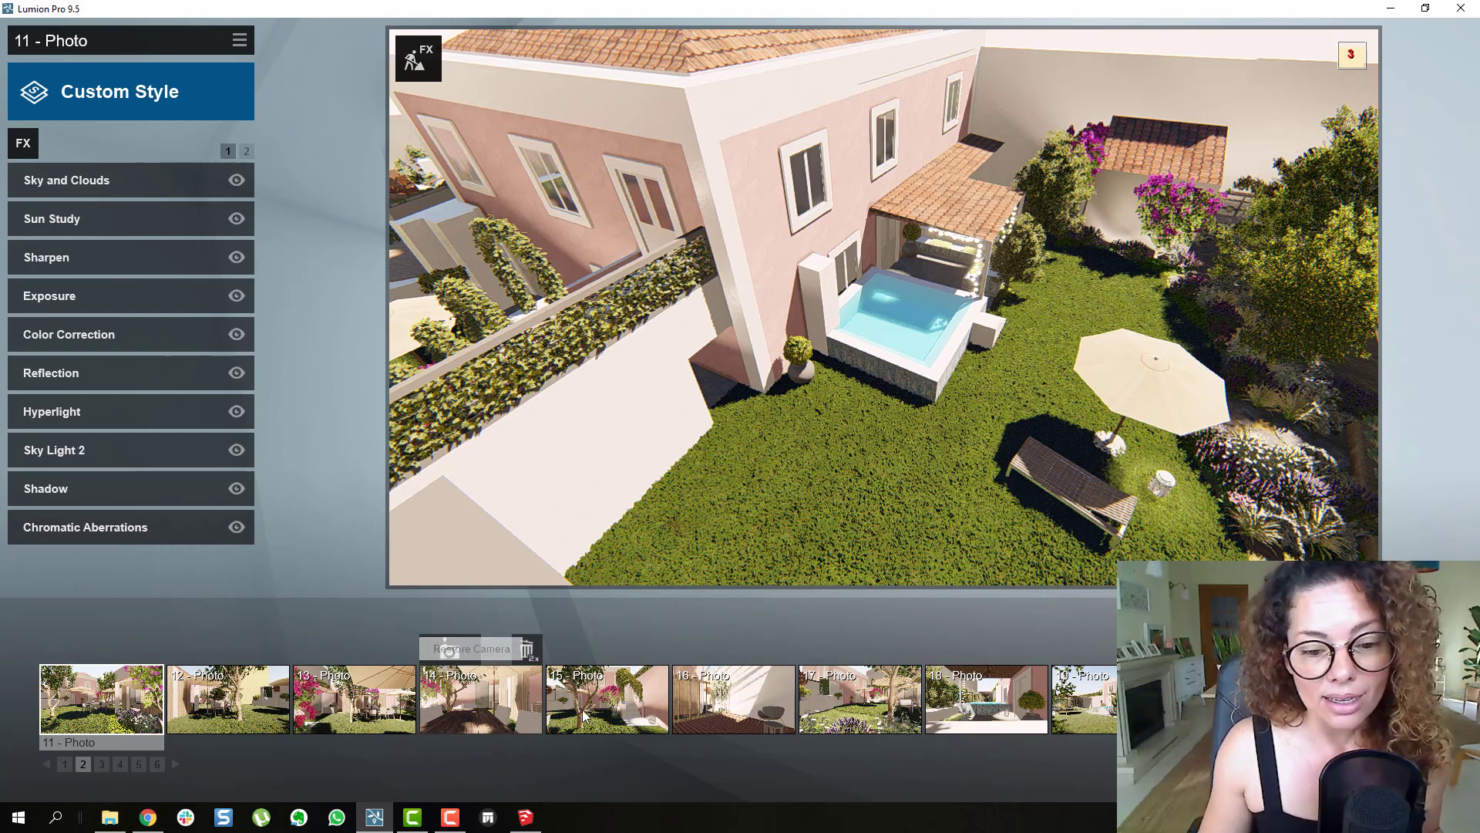
left_click(985, 709)
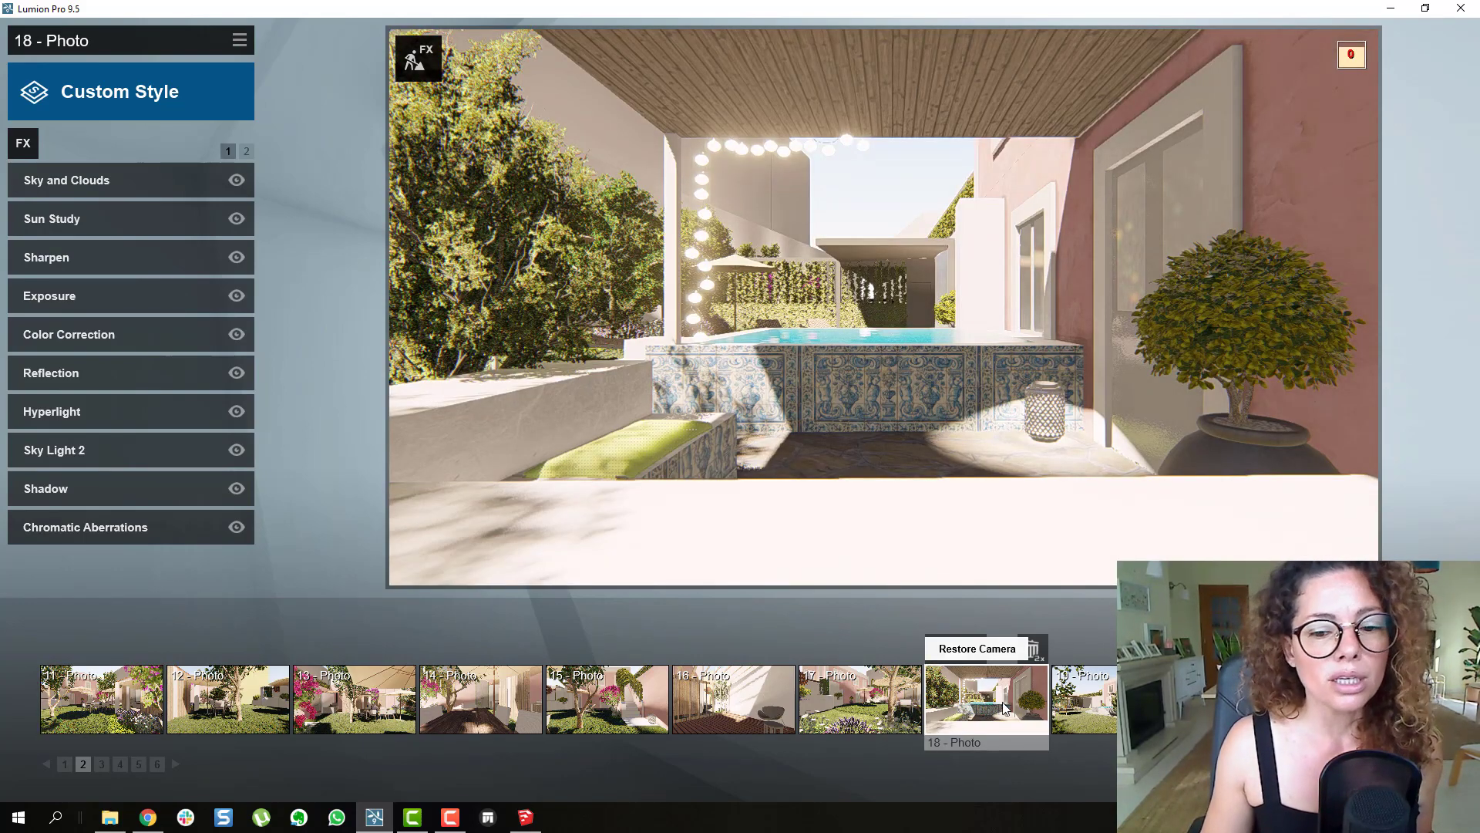
mouse_move(1093, 700)
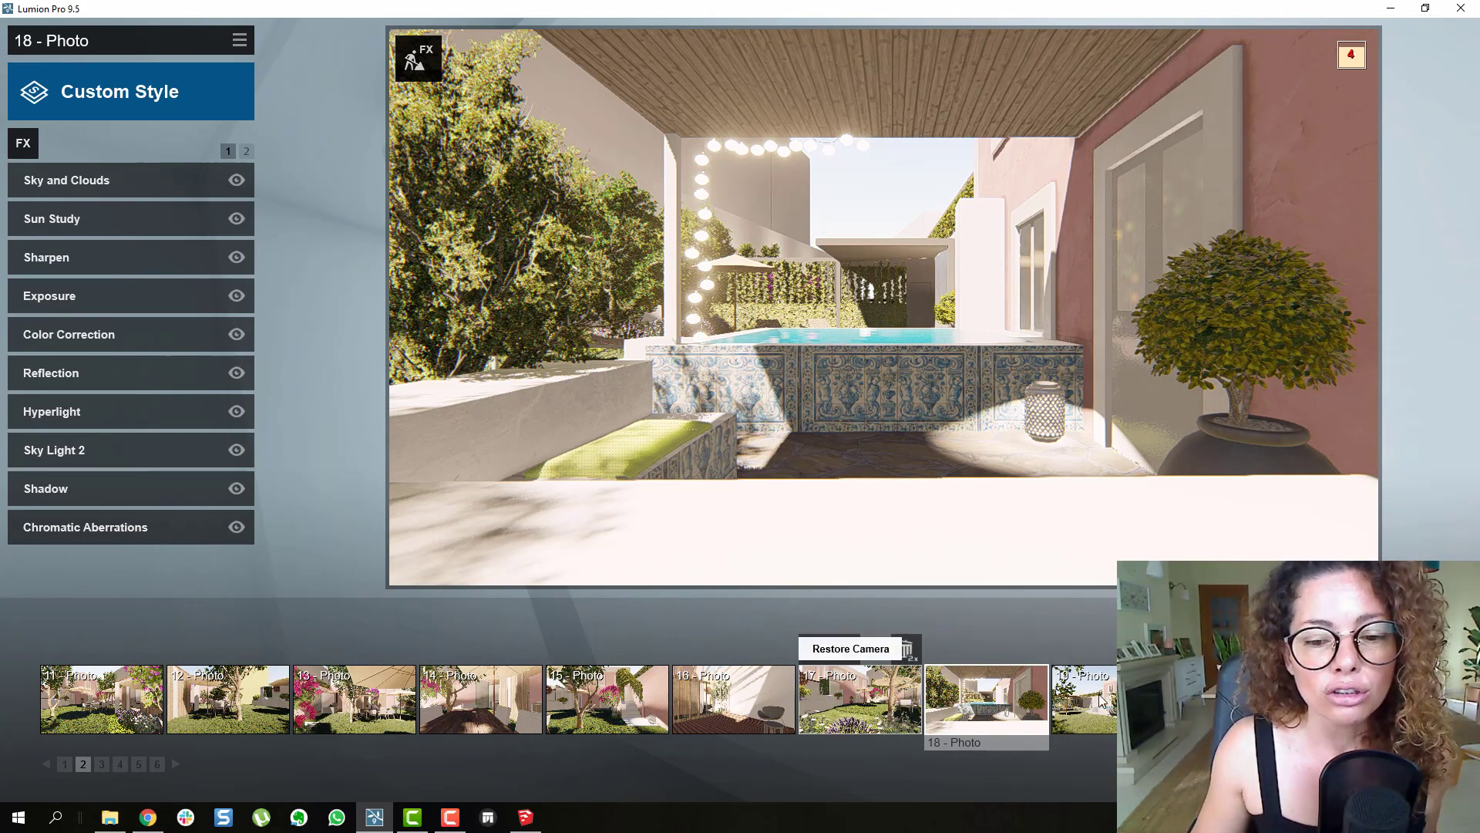
left_click(1094, 695)
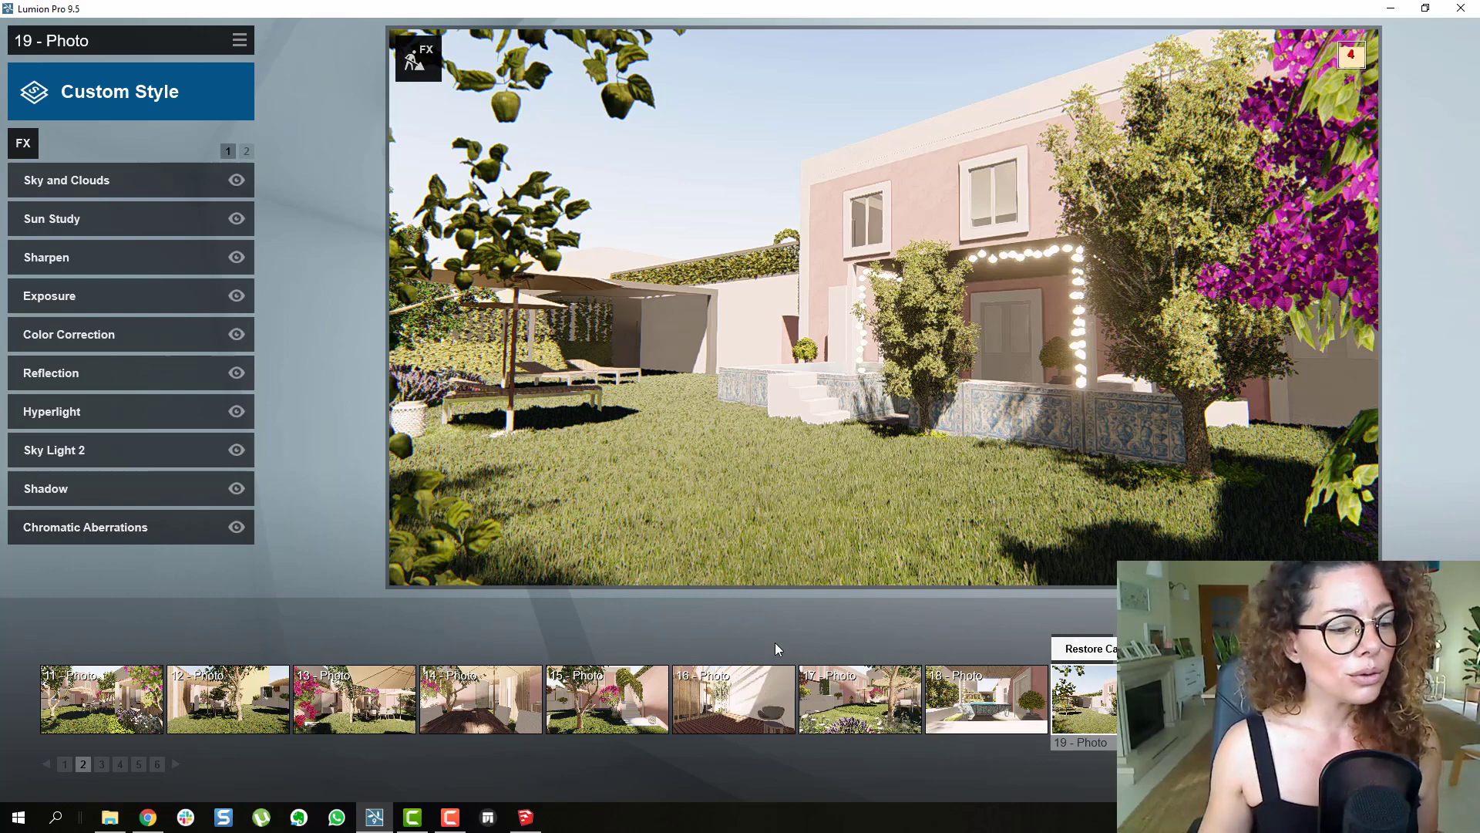
- Switch to Chrome, show the Garden Design Tools YouTube channel, and browse the posts on the Garden Design Tools blog
left_click(145, 811)
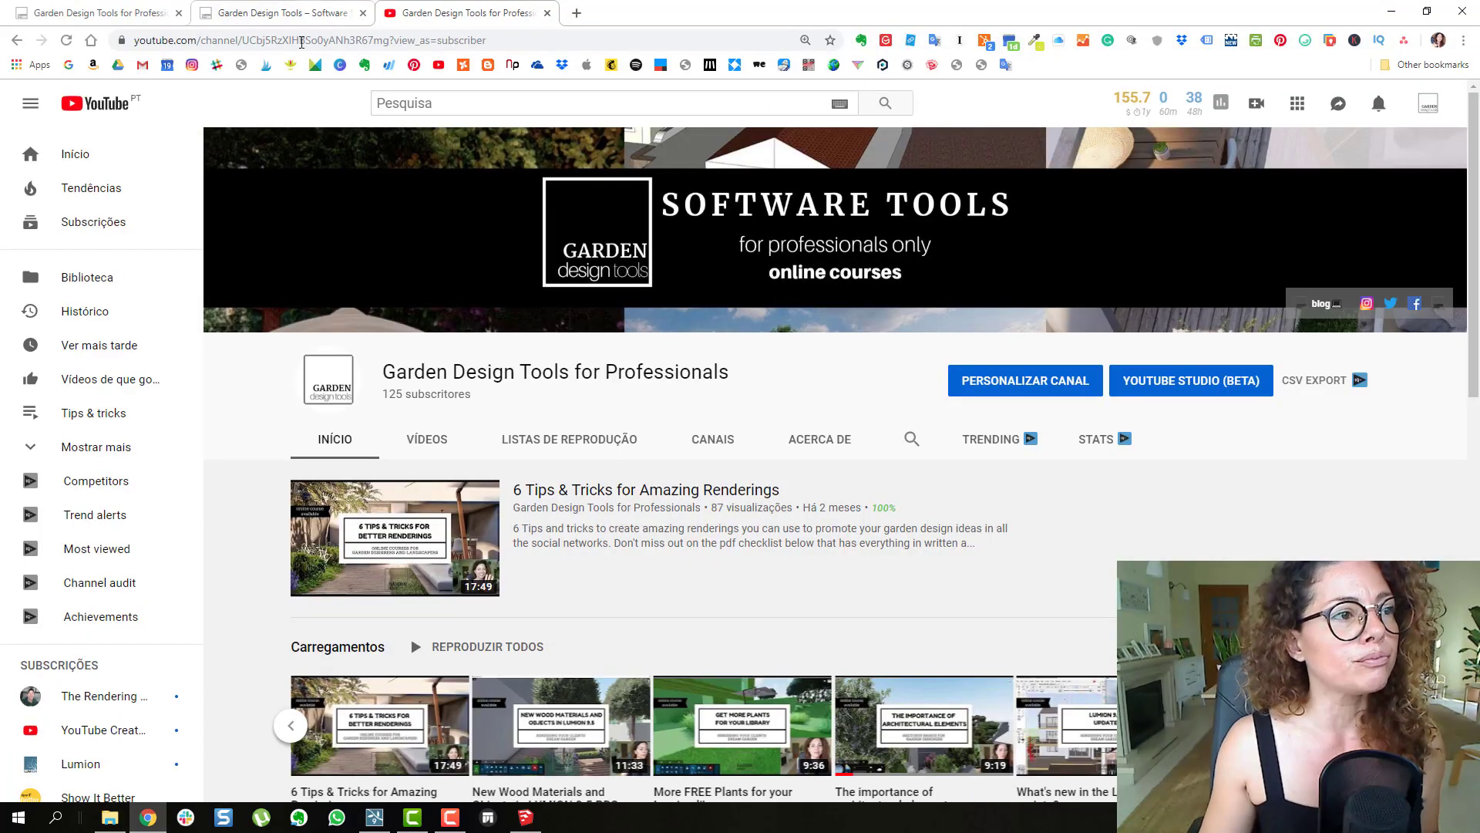
left_click(230, 10)
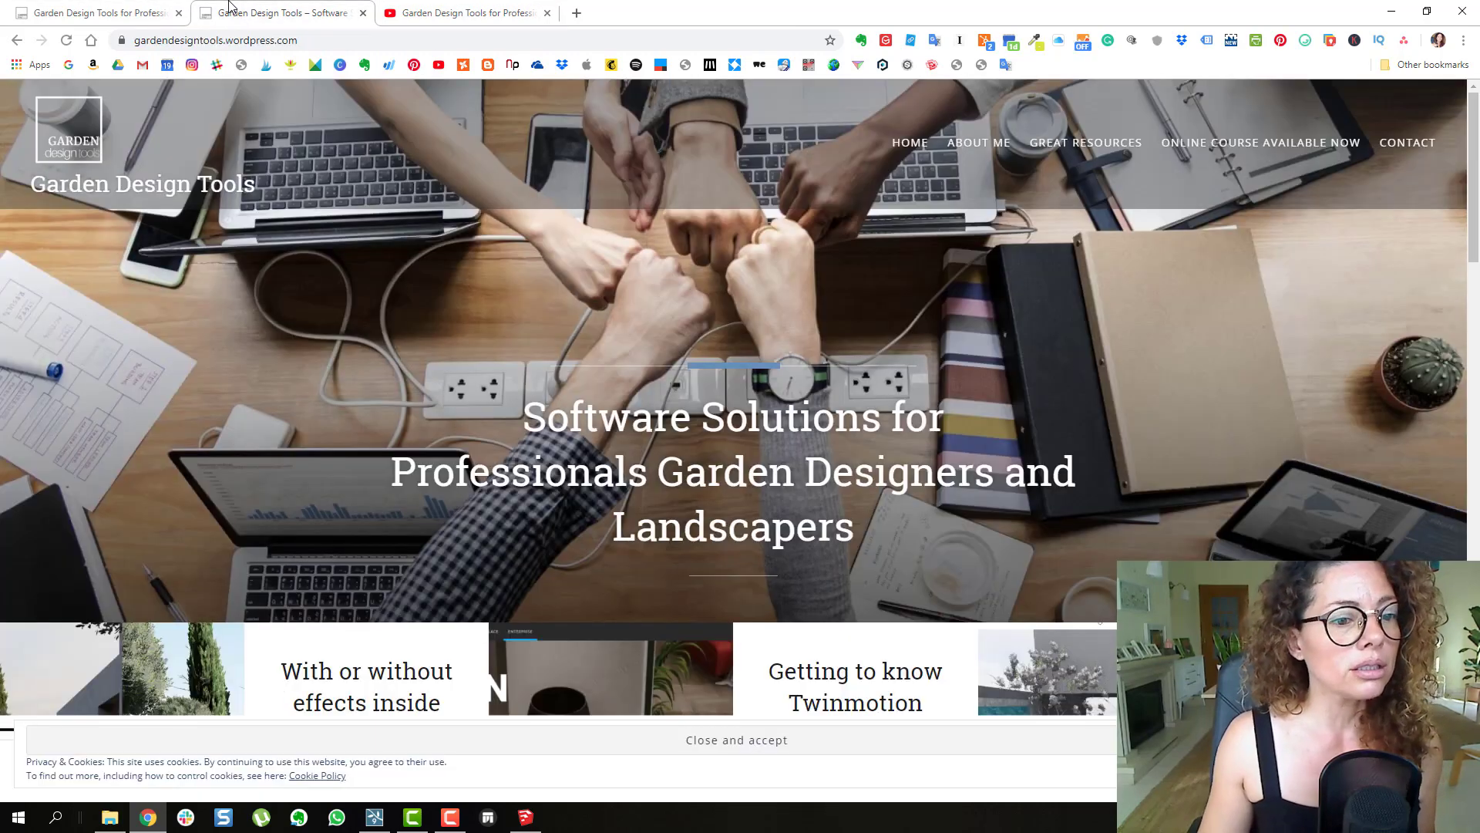
scroll(860, 503, "down", 7)
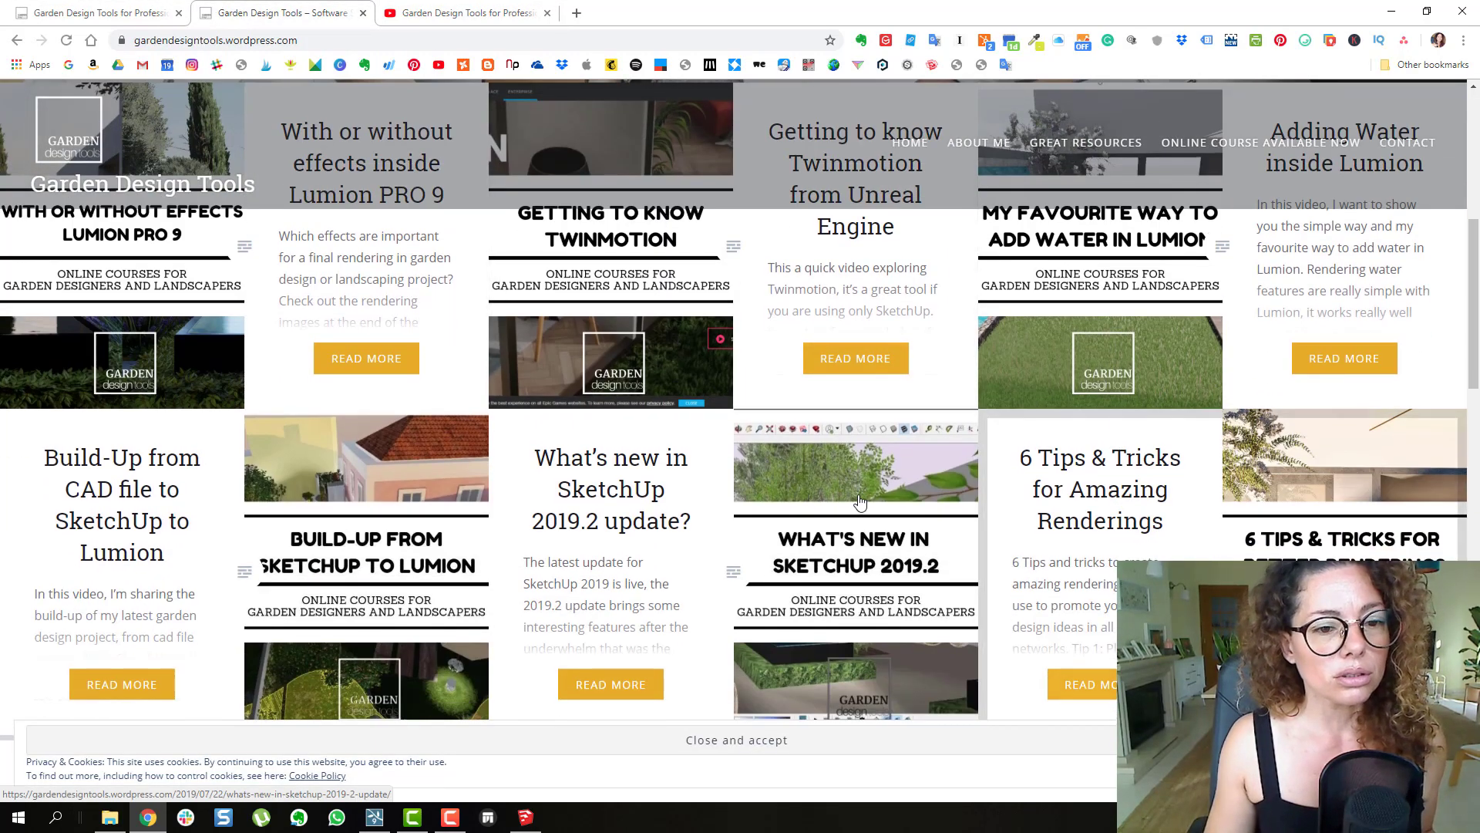
scroll(733, 553, "up", 4)
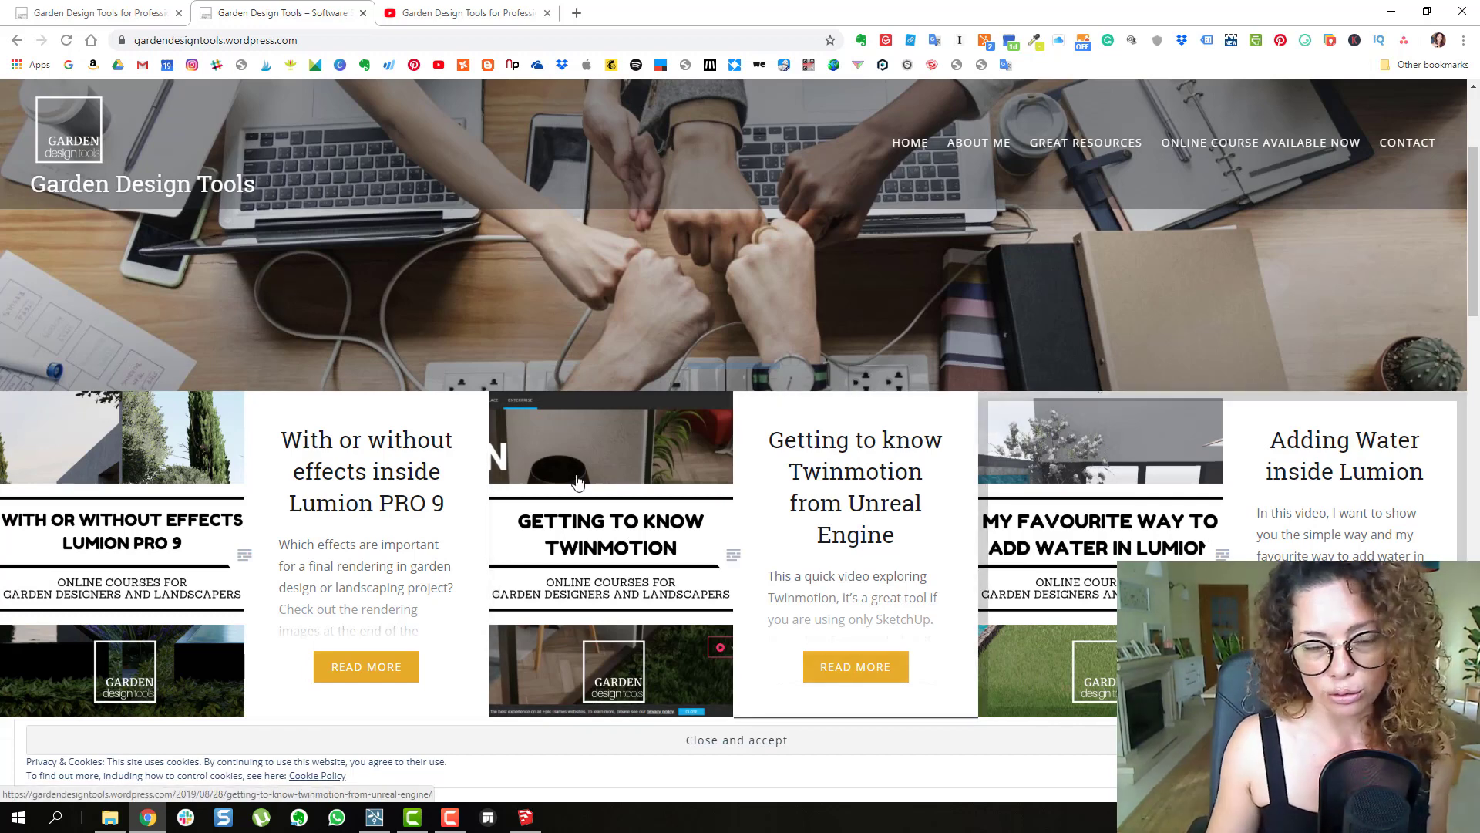
- Show the home page of the Garden Design Tools Thinkific site and look through its catalogue of all courses
left_click(102, 12)
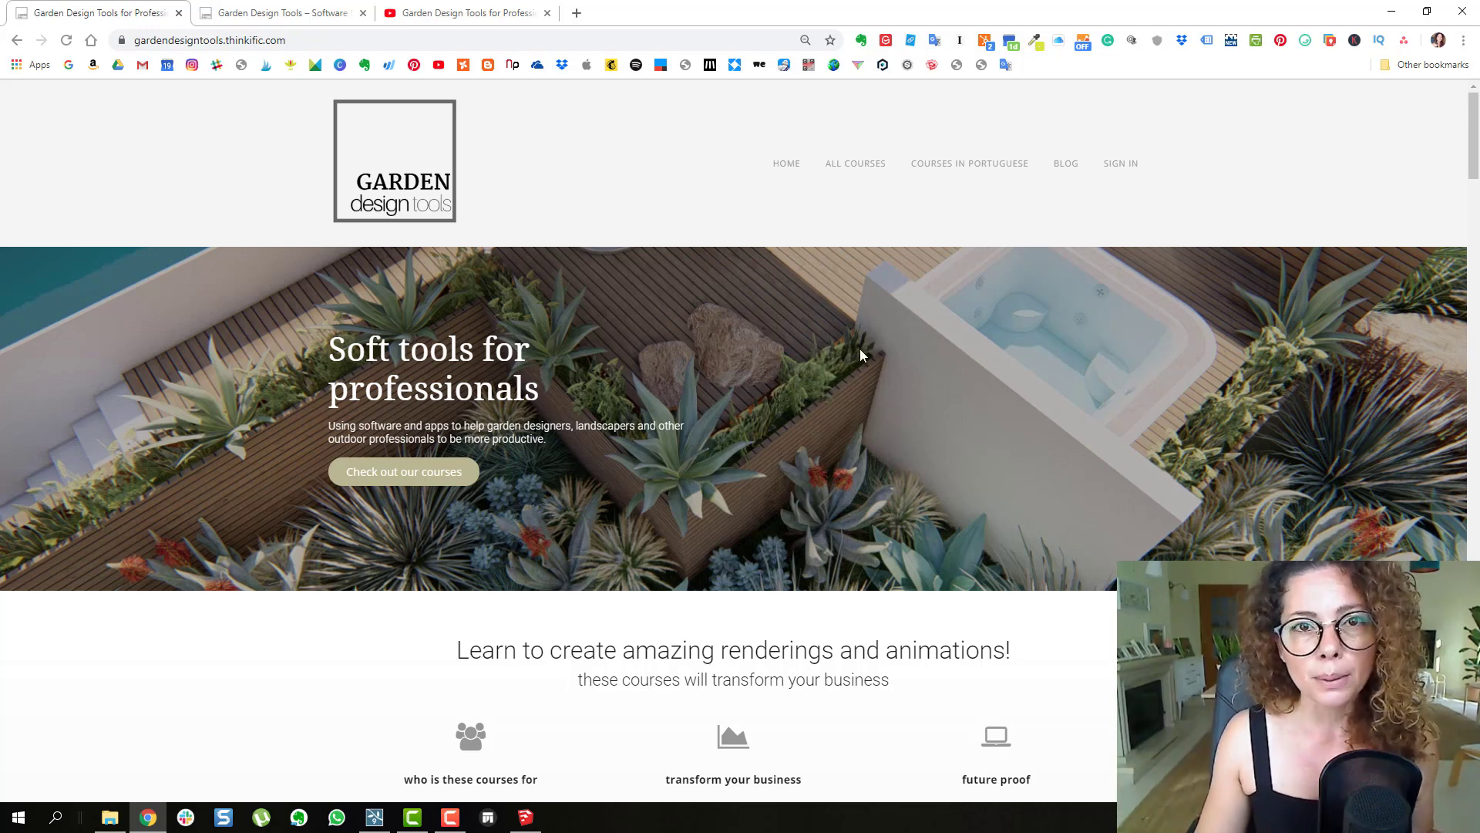
scroll(964, 378, "down", 3)
scroll(959, 366, "up", 3)
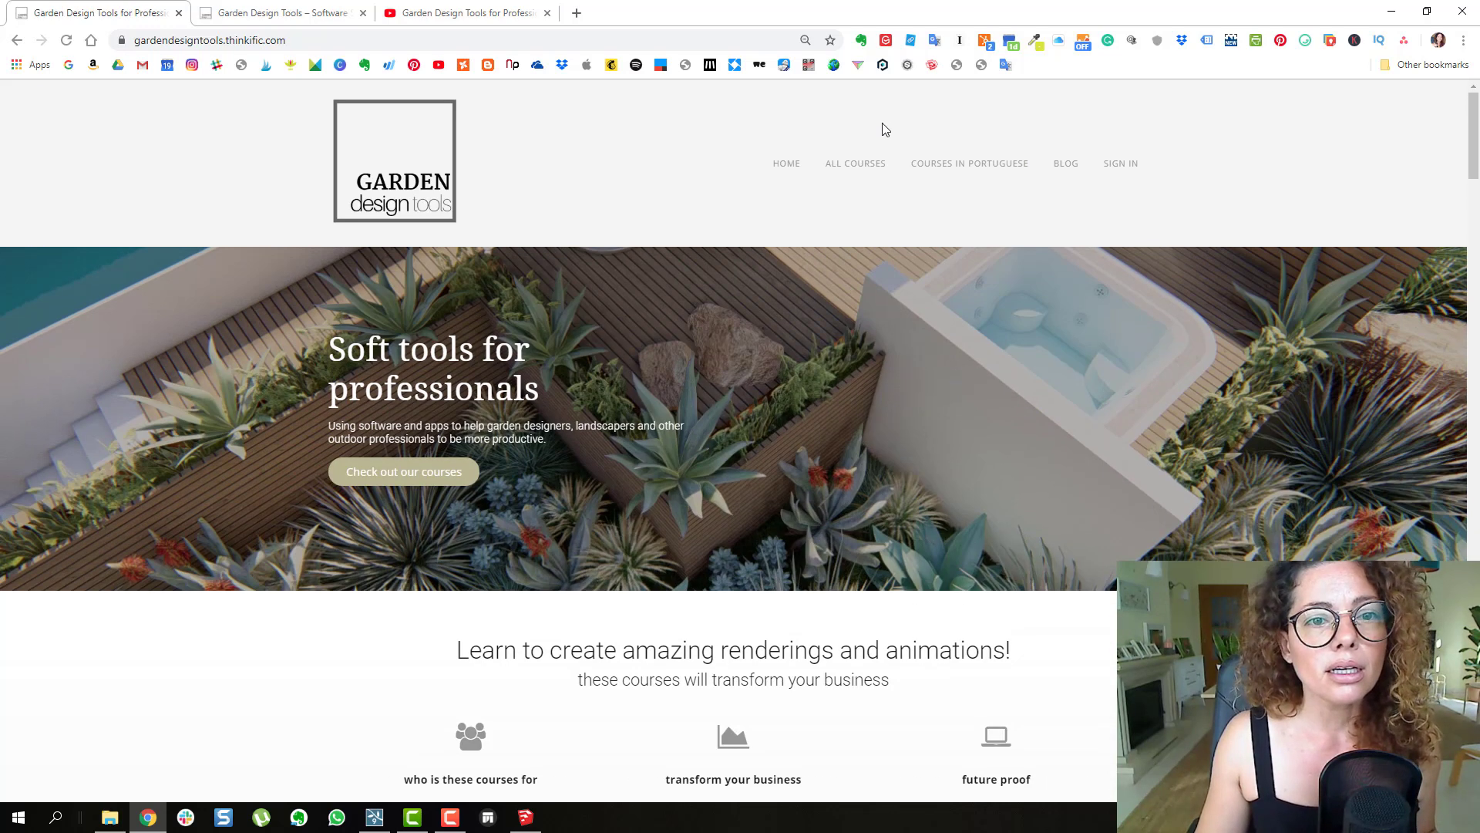
left_click(859, 164)
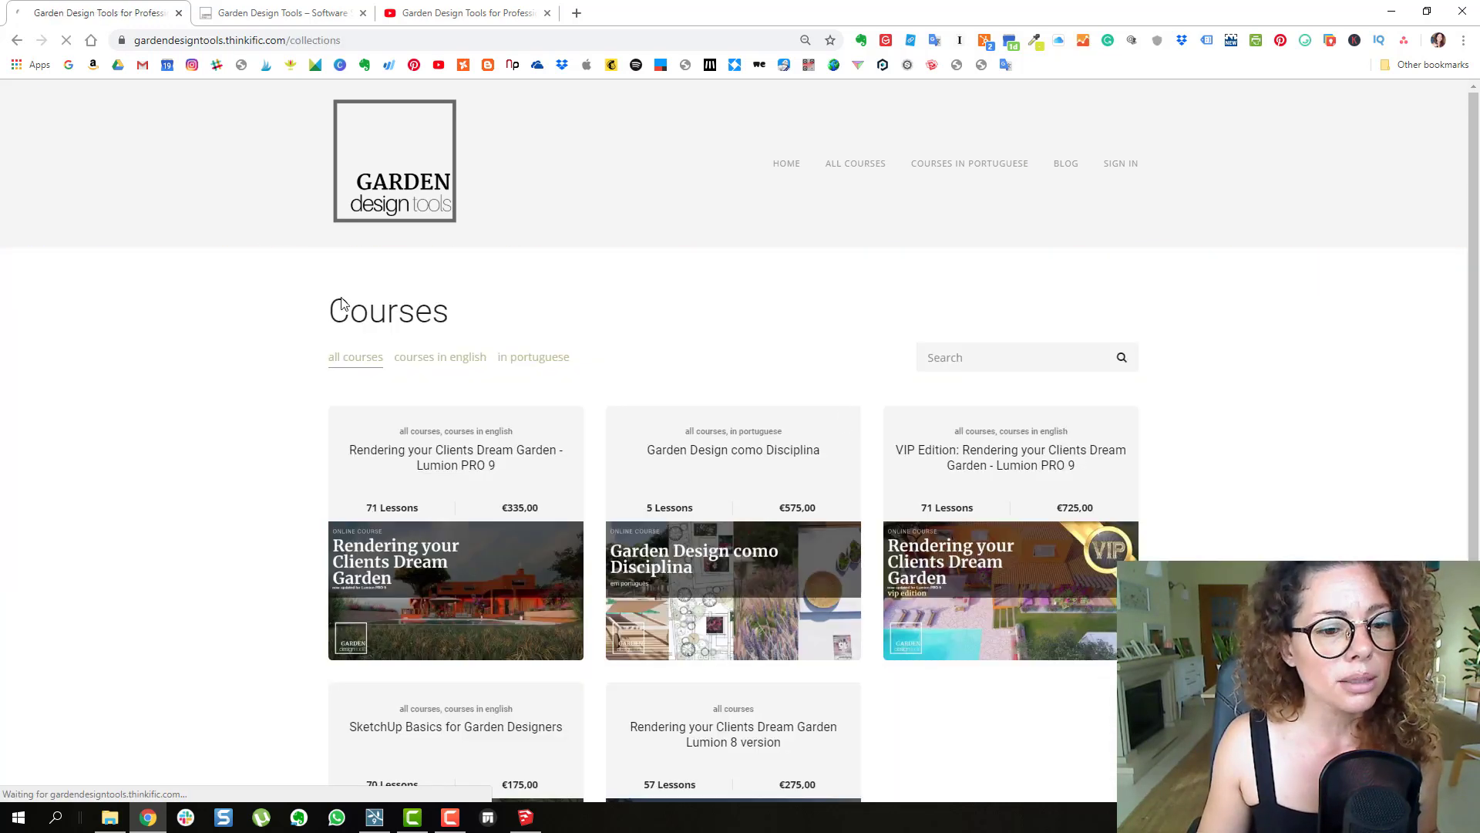
scroll(1215, 342, "down", 3)
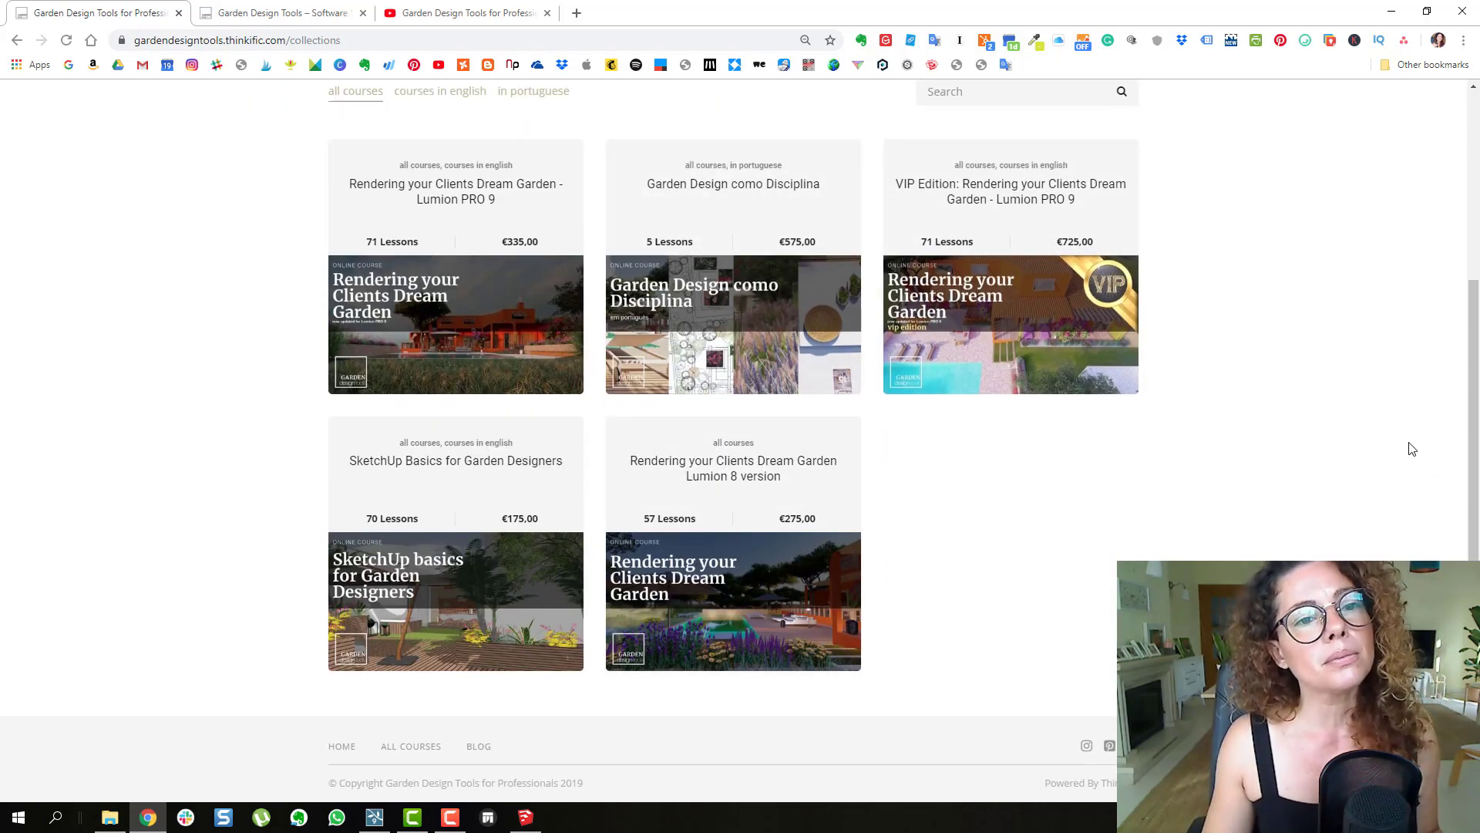
scroll(1405, 442, "up", 3)
scroll(1372, 407, "down", 3)
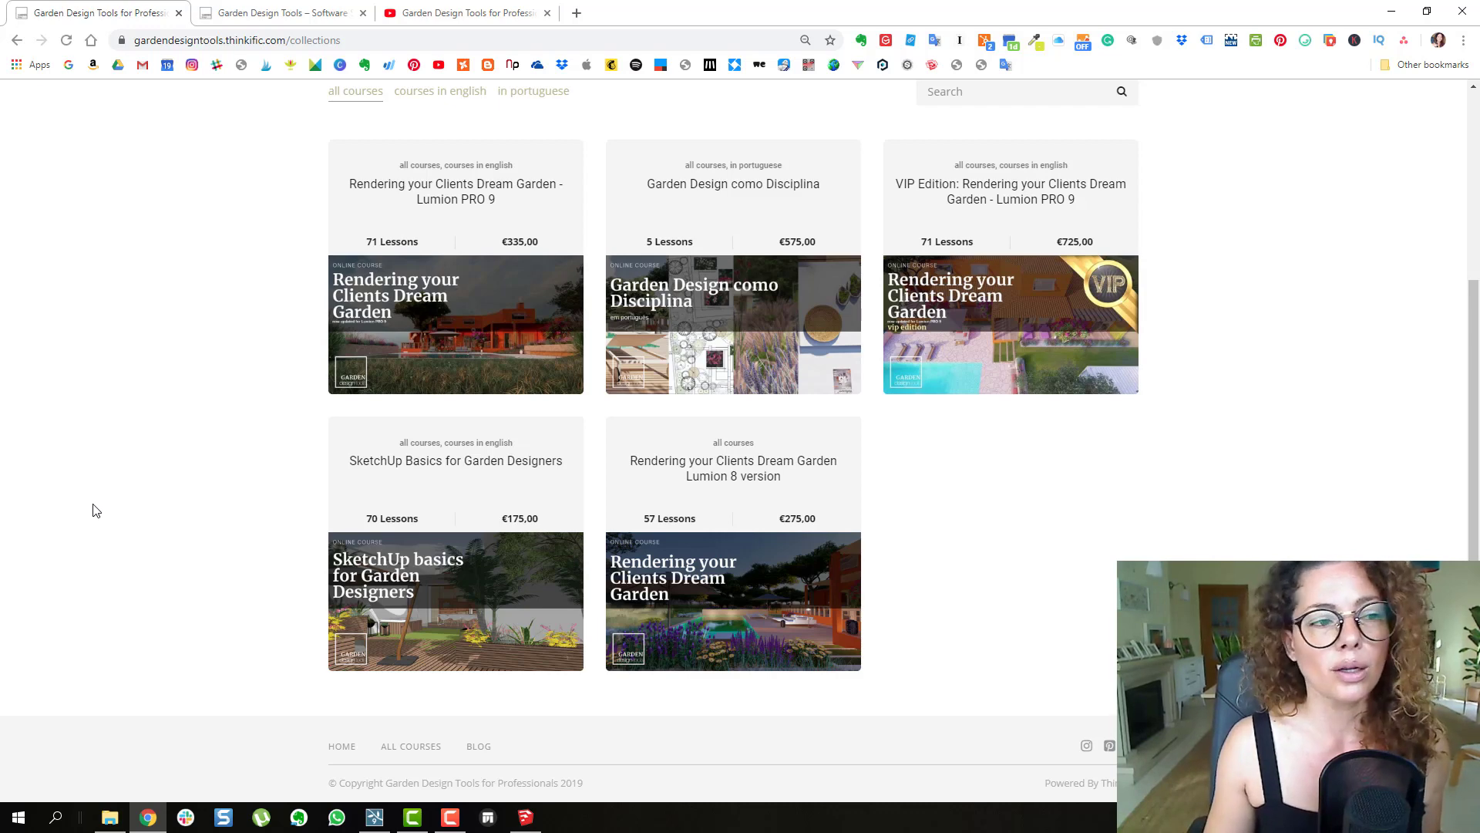
scroll(340, 483, "up", 3)
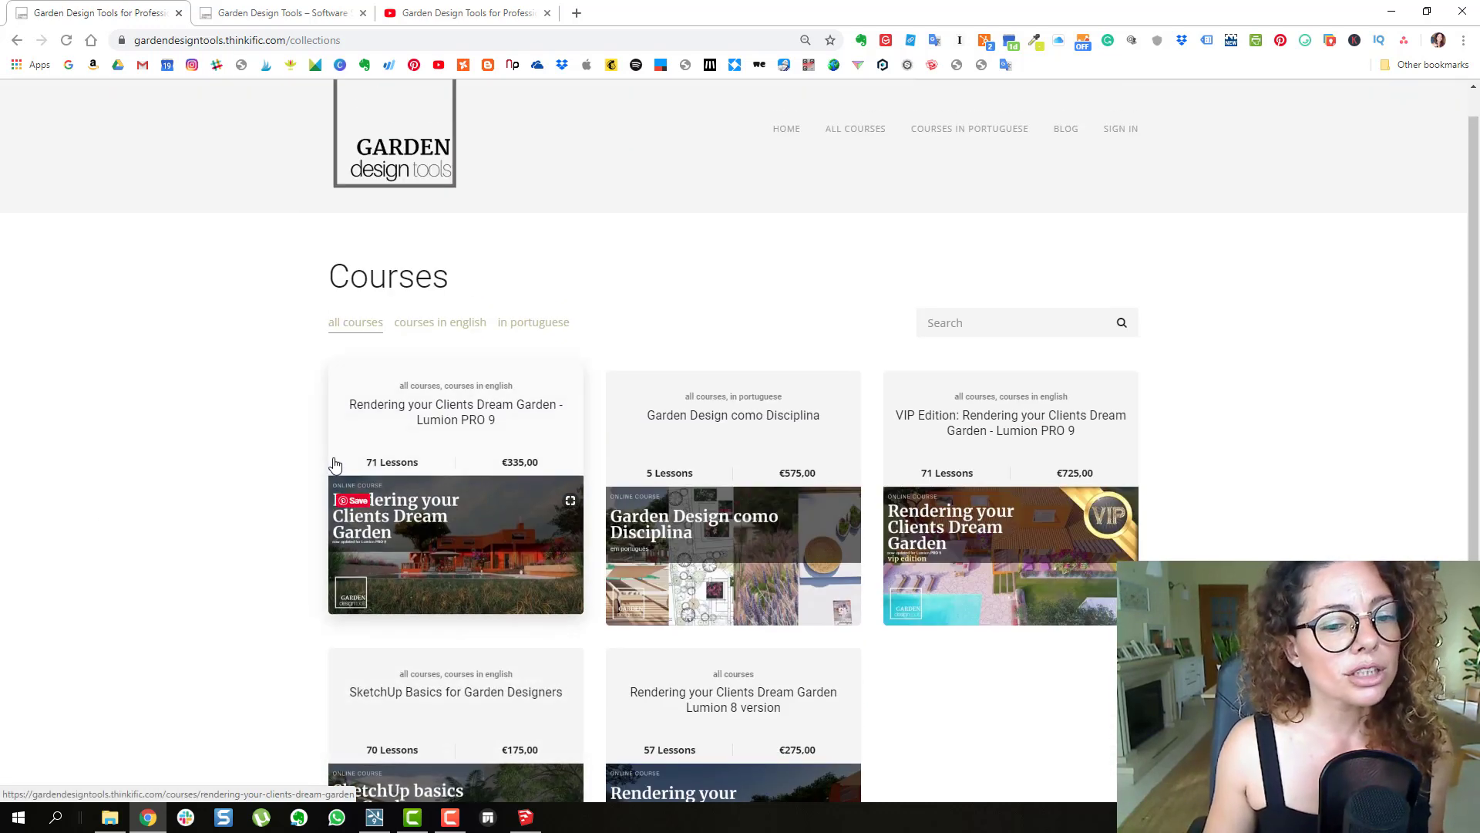